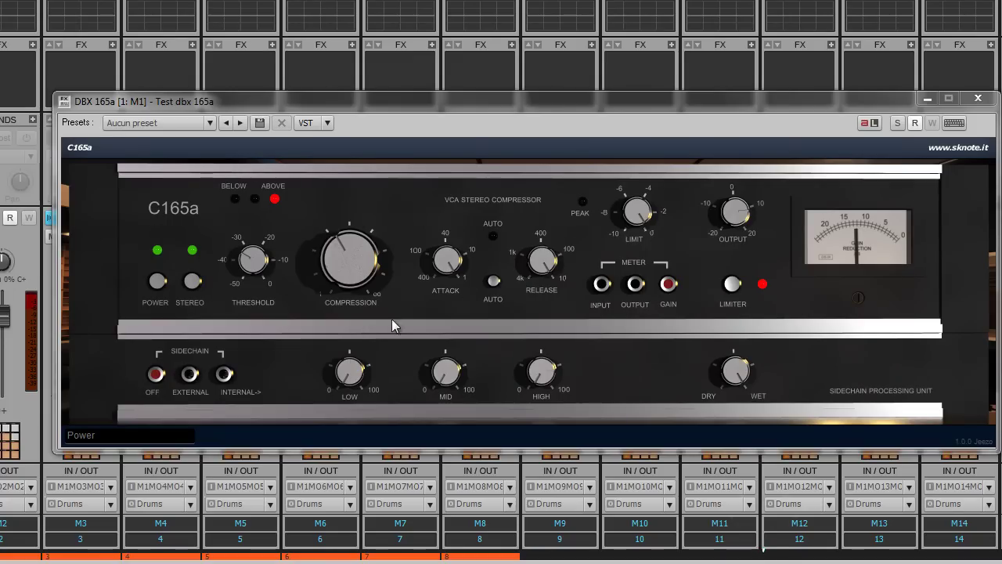
Step: Try the compressor's Auto switch and limit control, and cycle the meter through Input and Output back to Gain
left_click(493, 282)
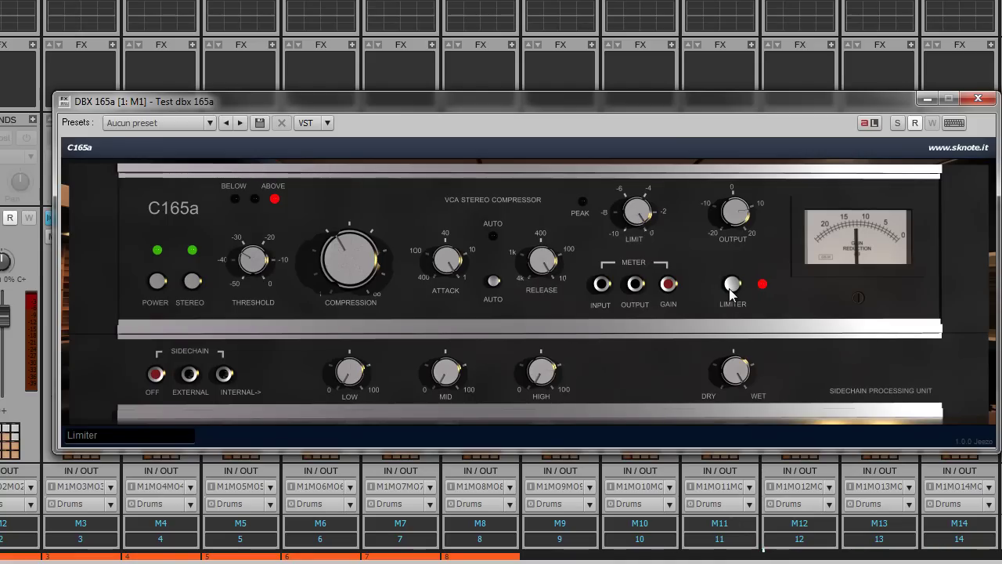
left_click_drag(624, 252, 636, 207)
mouse_move(637, 206)
left_mouse_down()
mouse_move(614, 284)
mouse_move(647, 207)
left_mouse_up()
left_click(601, 285)
left_click(635, 284)
left_click(669, 287)
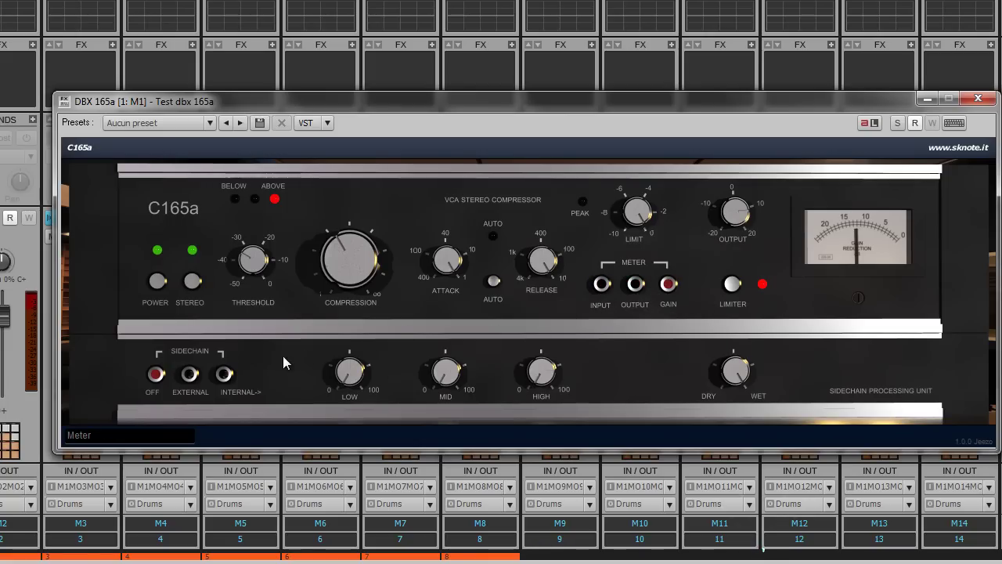
Step: Try the External and Internal sidechain modes and bring the sidechain Low control to 0.0
left_click(188, 379)
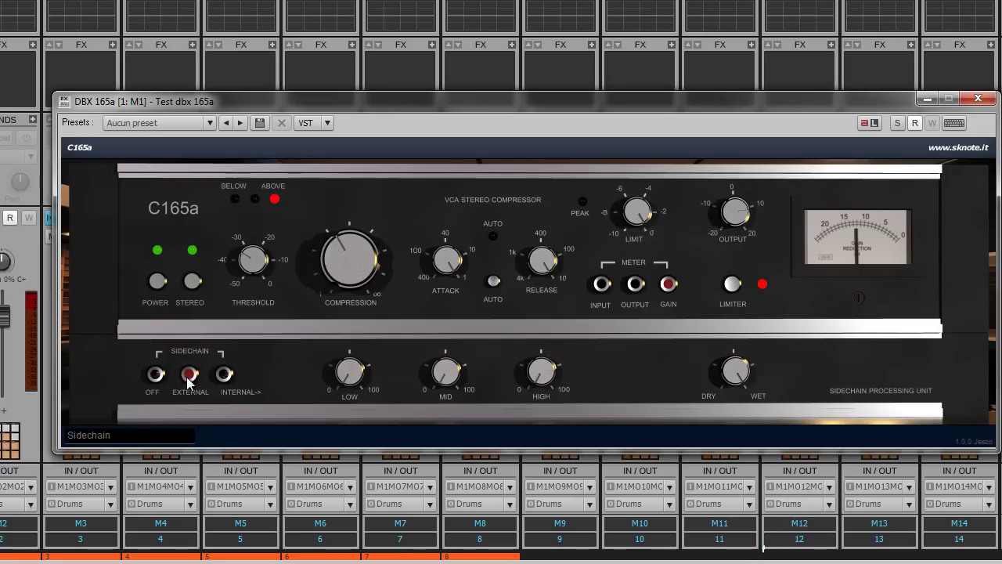
left_click(226, 376)
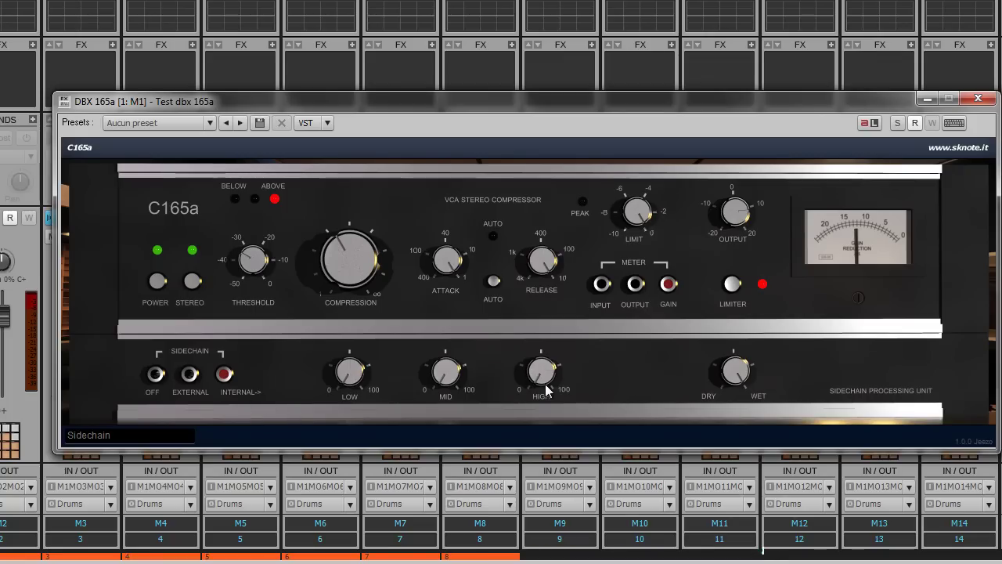
mouse_move(352, 391)
left_mouse_down()
mouse_move(340, 269)
mouse_move(347, 399)
left_mouse_up()
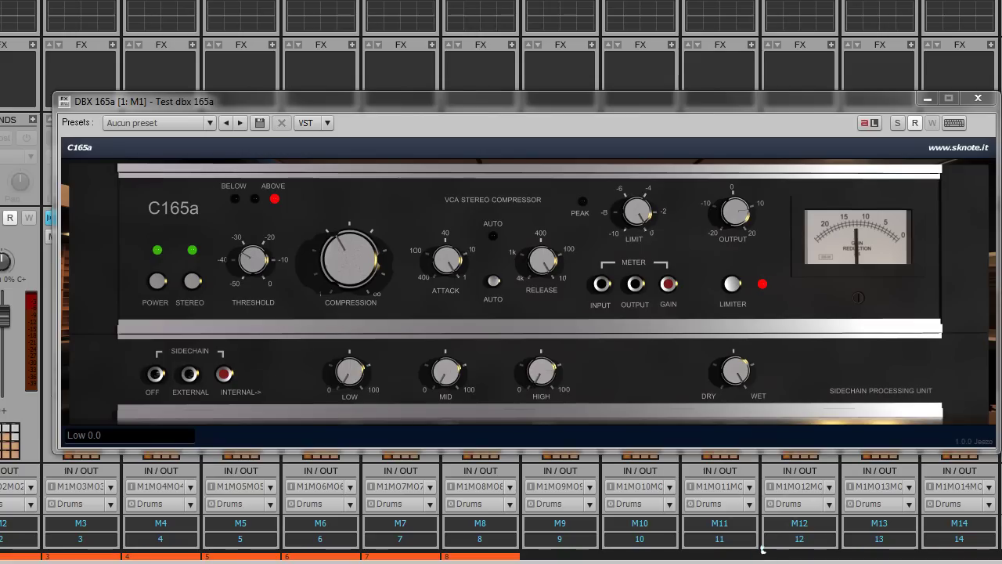
Step: Switch from the console to the track view and open the Maschine instrument from the synth rack
left_click_drag(627, 105, 618, 82)
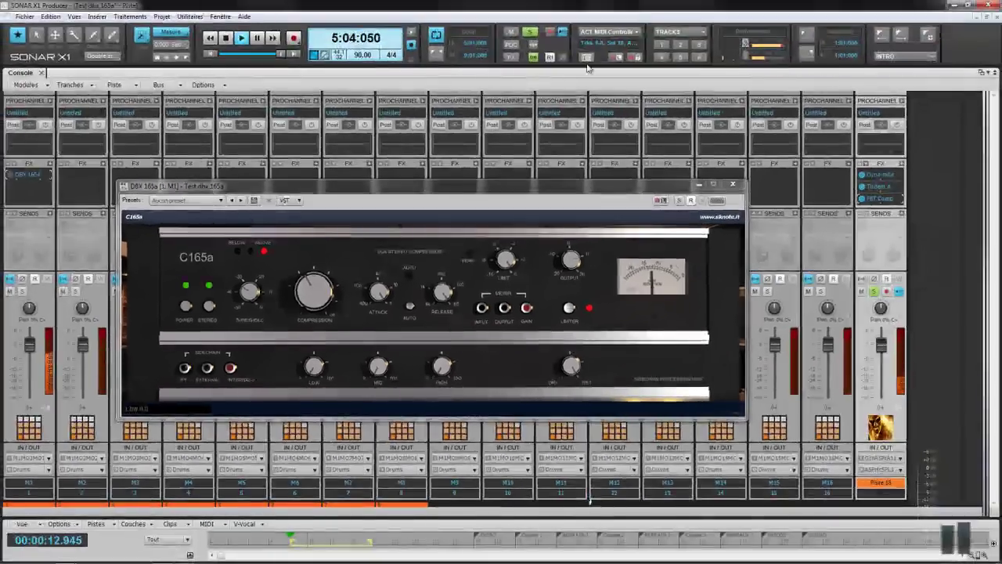
left_click(681, 44)
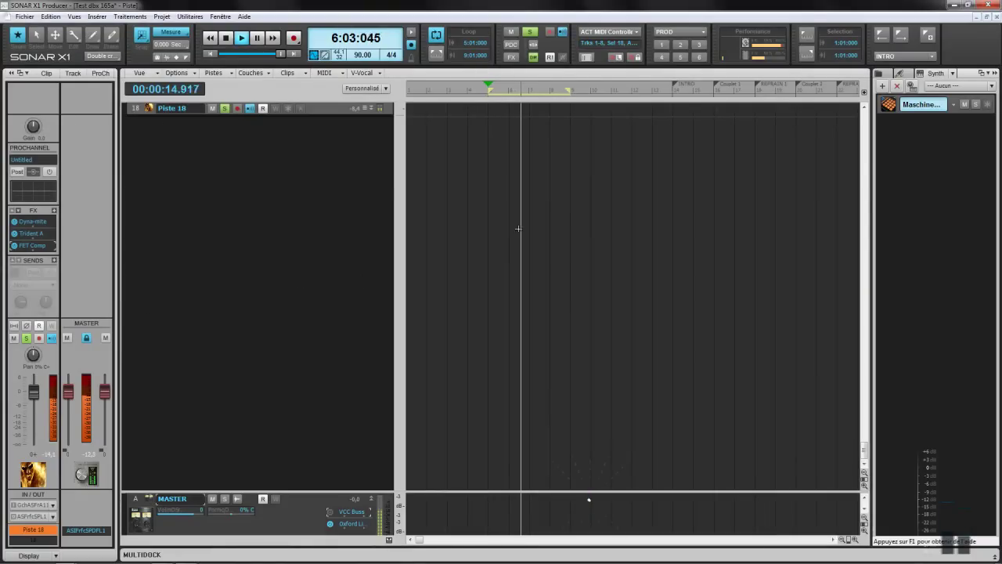
scroll(274, 327, "up", 4)
scroll(276, 330, "up", 3)
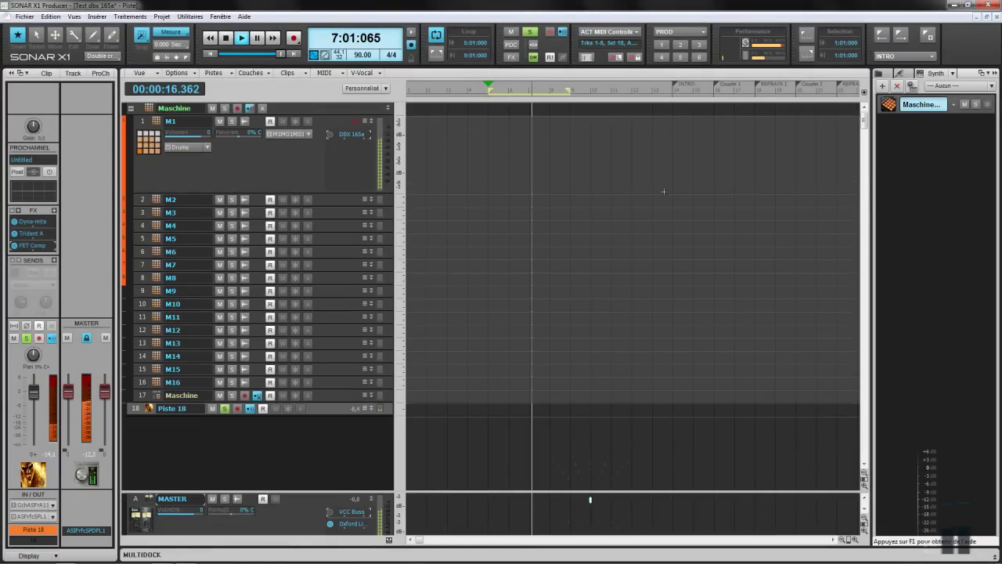
left_click(888, 107)
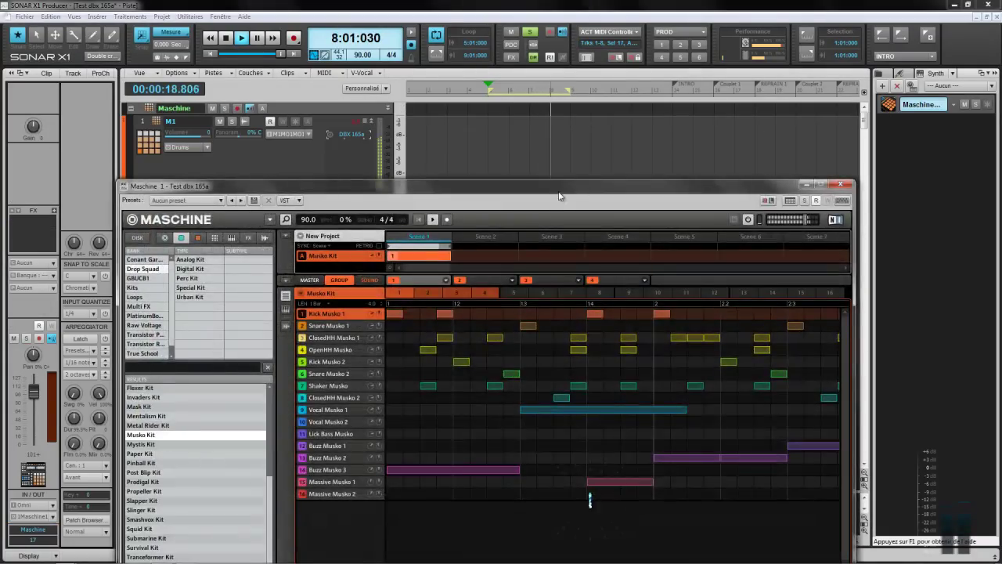
Step: Move the Maschine window aside, reopen the DBX 165a plug-in of track M1 and place it beside Maschine
left_click_drag(507, 195, 701, 128)
left_click(481, 153)
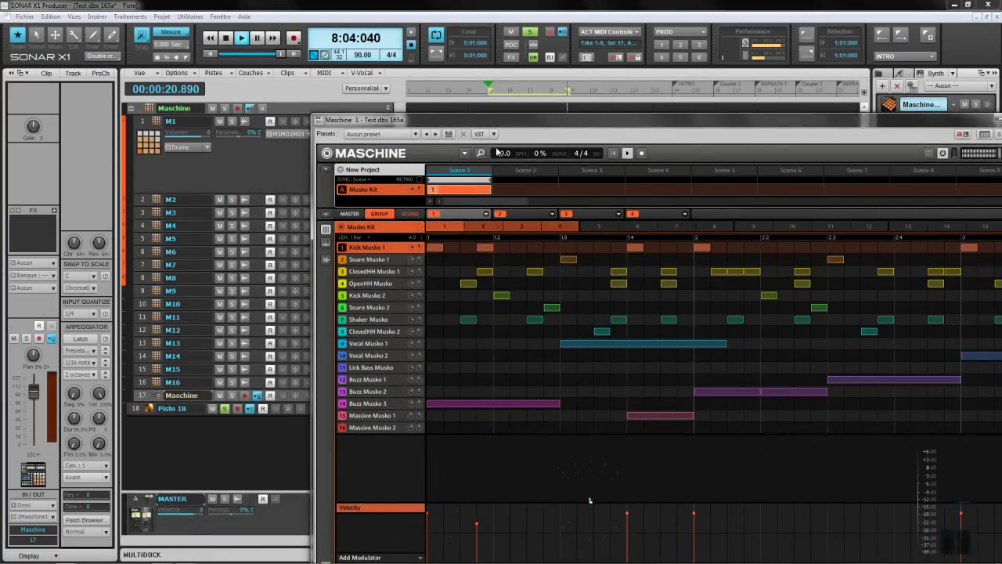
left_click_drag(466, 124, 768, 110)
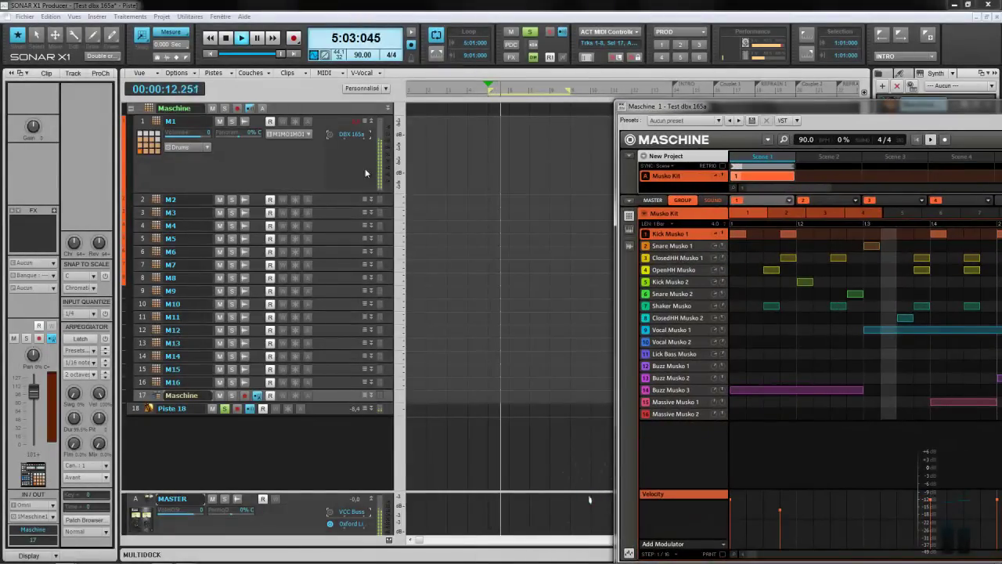
double_click(358, 136)
left_click_drag(397, 207, 288, 240)
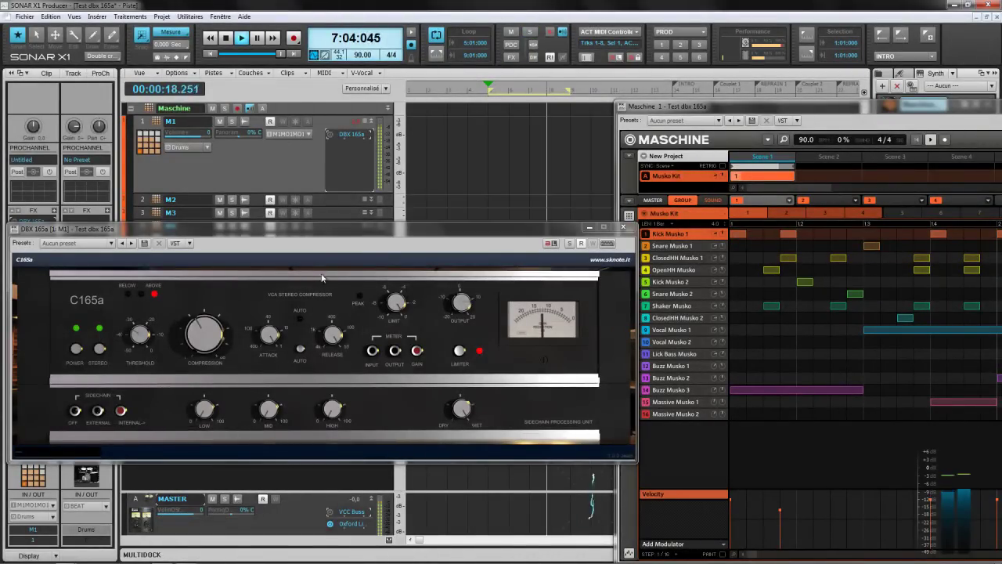
left_click_drag(373, 233, 366, 229)
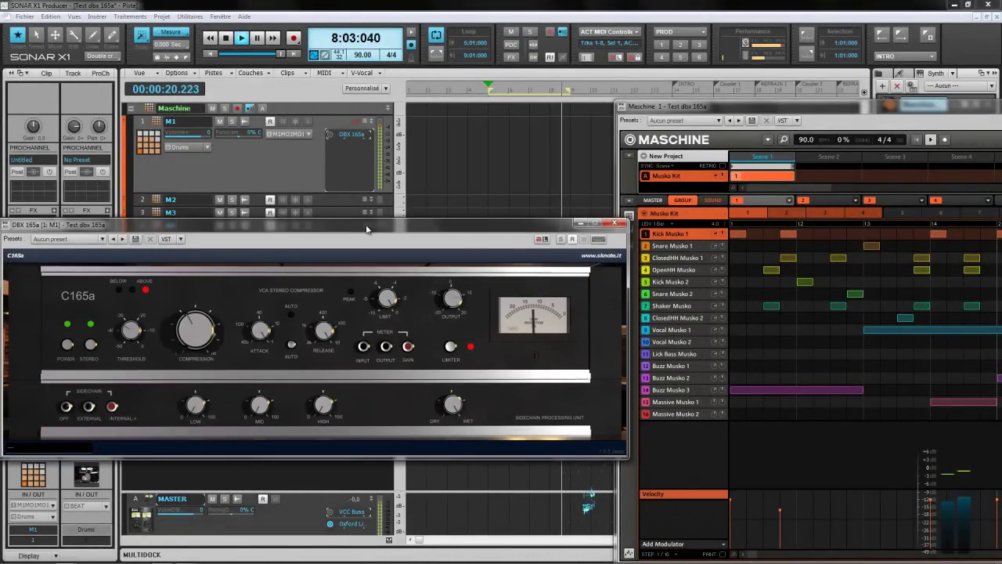
Step: Mute the eight Maschine sounds from Massive Musko 2 up to Vocal Musko 1
left_click(647, 414)
left_click(647, 402)
left_click(647, 390)
left_click(647, 378)
left_click(647, 365)
left_click(647, 354)
left_click(647, 341)
left_click(647, 329)
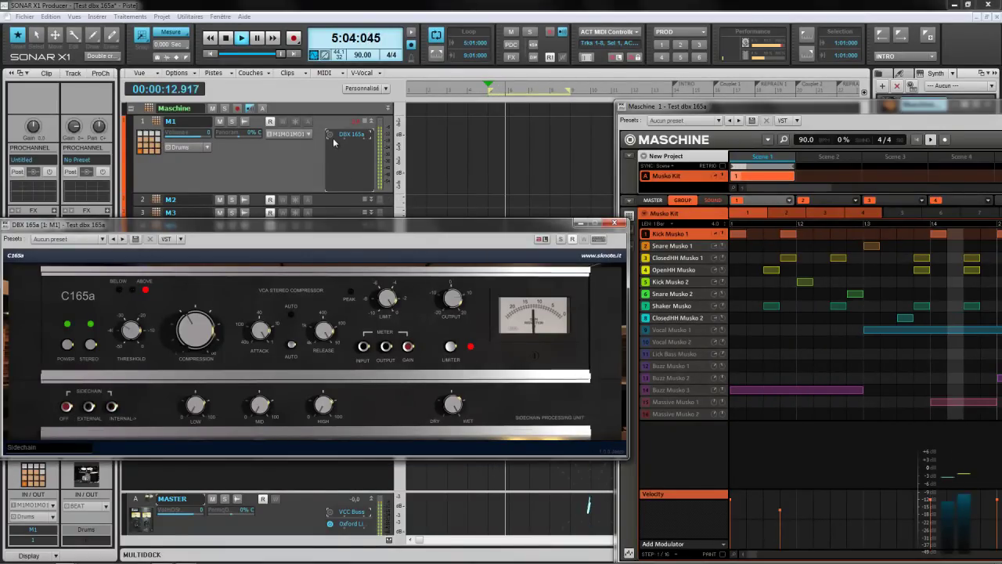
Step: Turn the compressor's sidechain off and enable the DBX 165a on track M1 with its window below the track
left_click(66, 407)
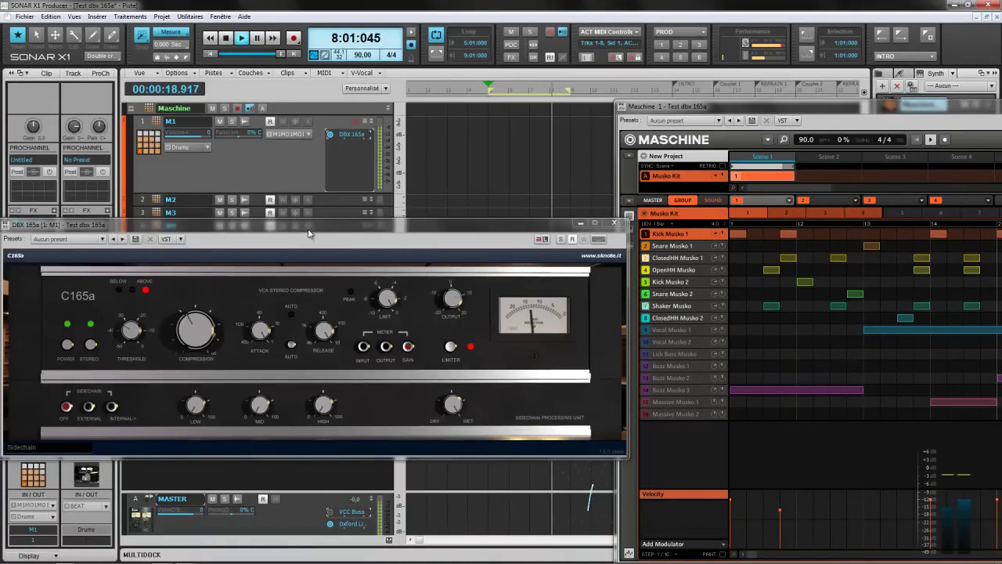
left_click_drag(308, 233, 332, 227)
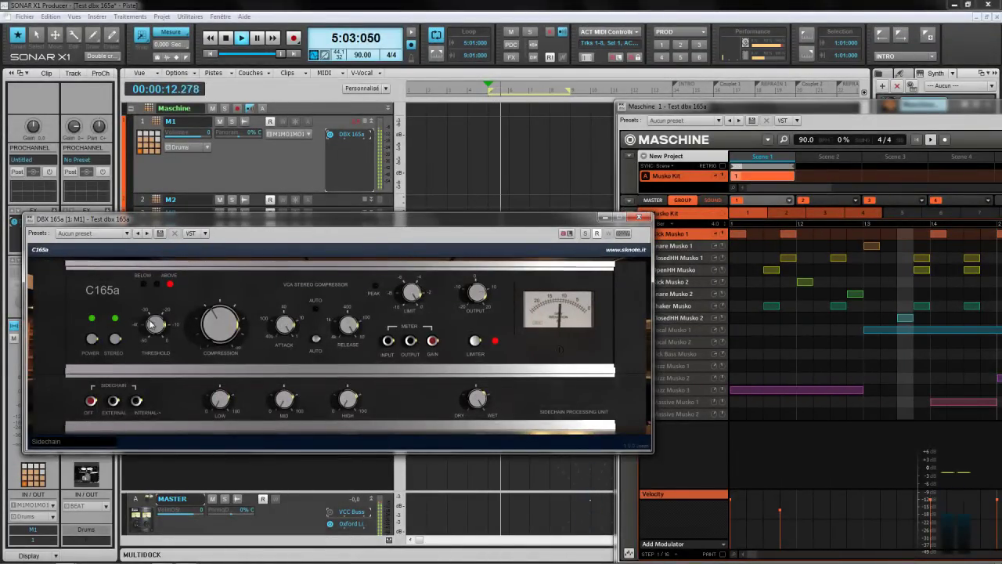
left_click(331, 138)
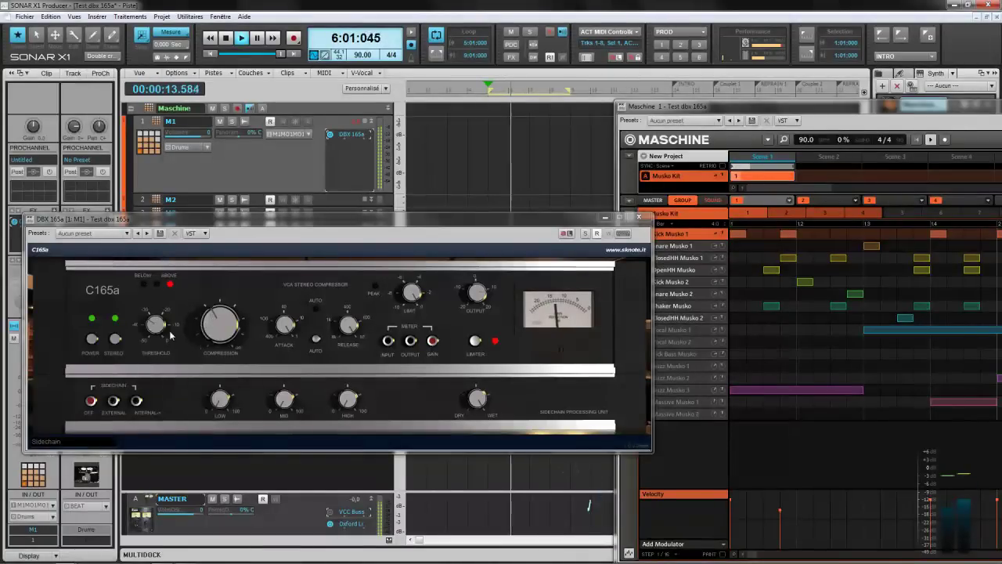
Step: Set the compressor's threshold to -30.2 dB and raise its output gain
mouse_move(154, 329)
left_mouse_down()
mouse_move(159, 304)
mouse_move(156, 337)
mouse_move(174, 321)
mouse_move(169, 296)
mouse_move(154, 329)
left_mouse_up()
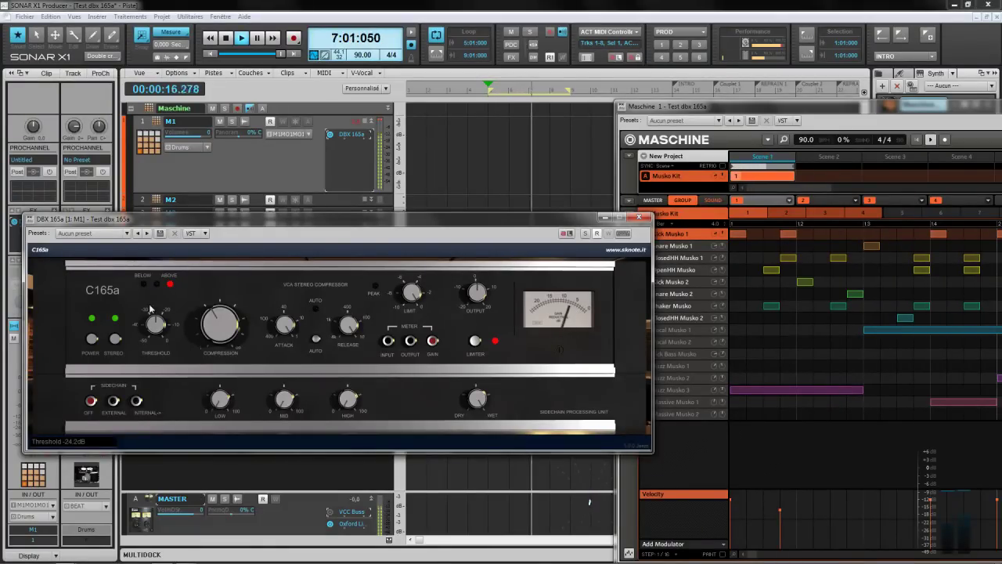
left_click_drag(155, 324, 154, 338)
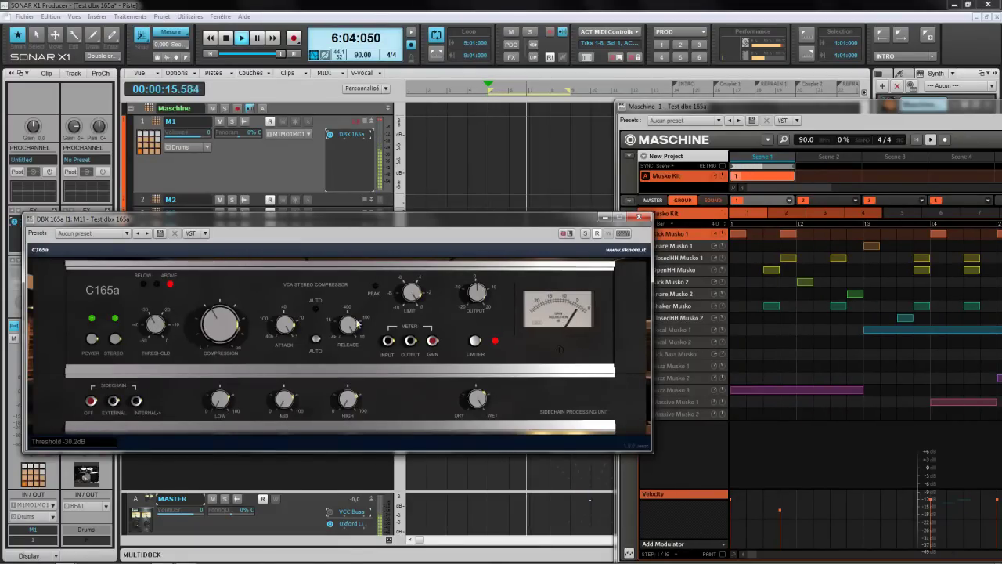
left_click_drag(476, 294, 476, 271)
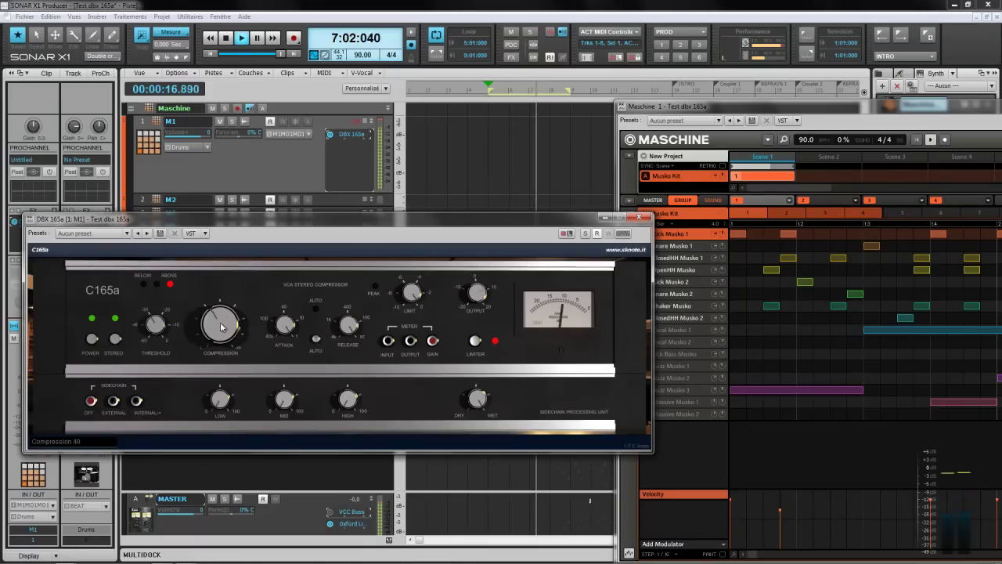
Step: Sweep the compression amount up to 82 and bring it back down to 37
scroll(223, 315, "down", 2)
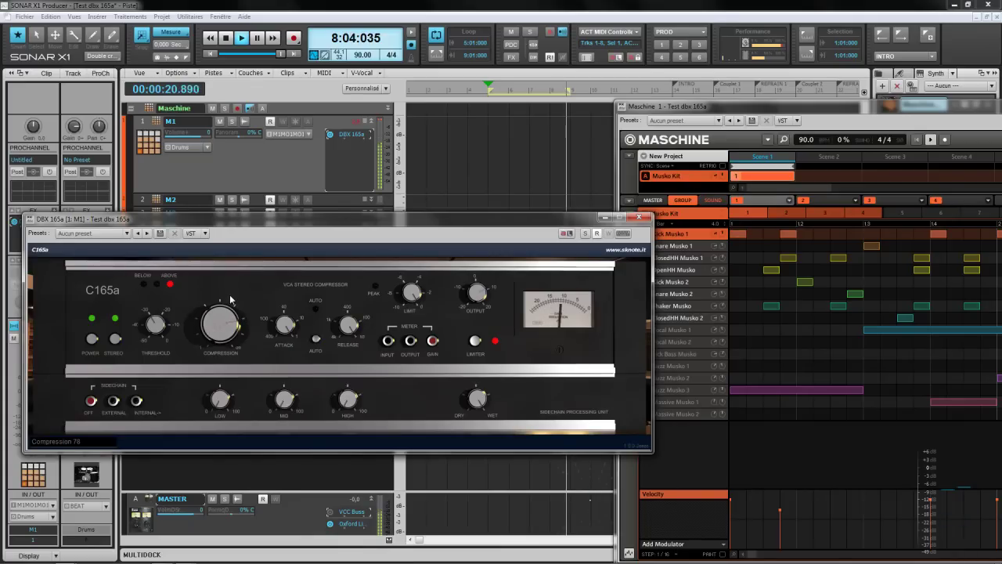
scroll(230, 299, "up", 4)
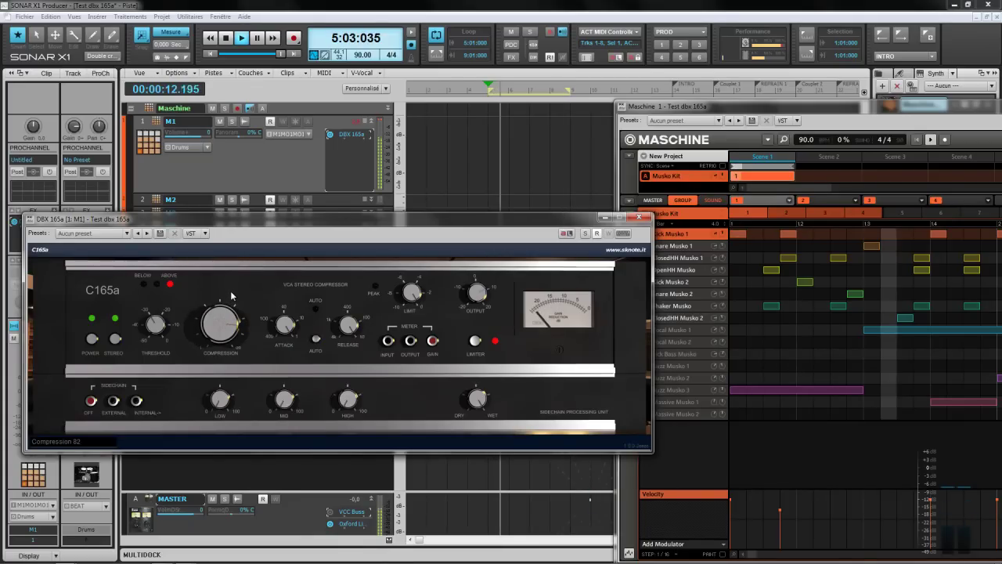
left_click_drag(232, 295, 224, 315)
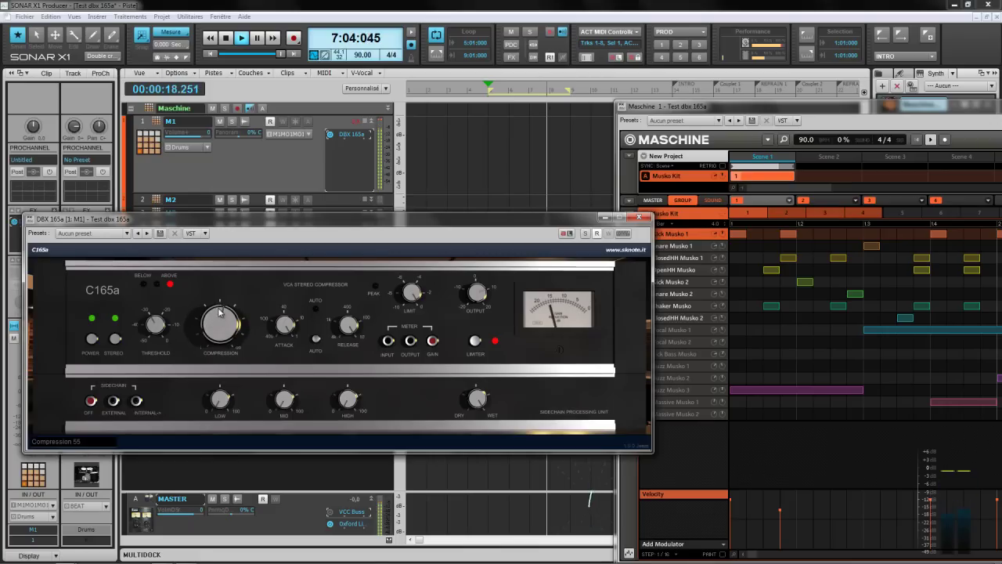
left_click_drag(222, 311, 216, 321)
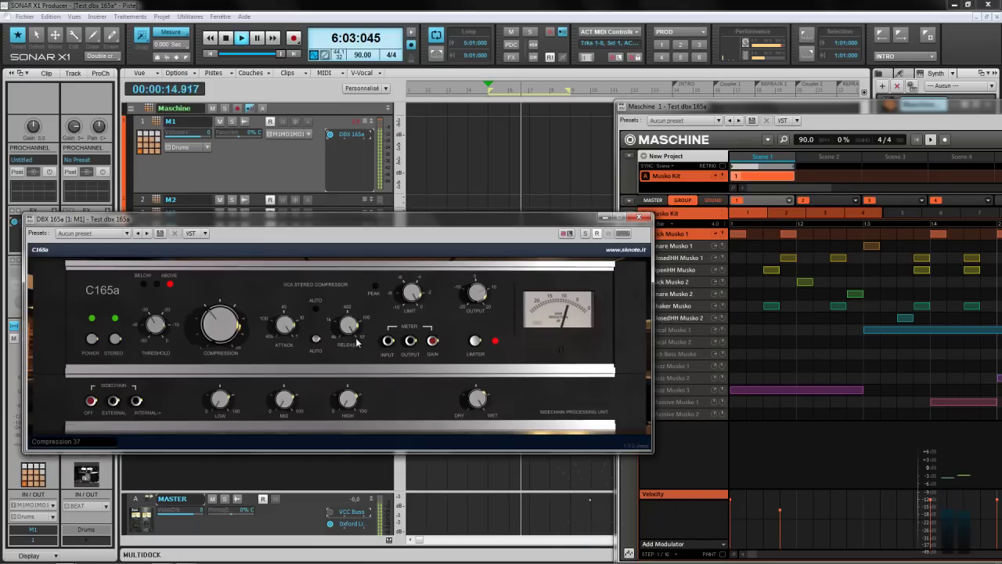
Step: Set the compressor's release to 4000 dB/s and its output gain to 7.0 dB
left_click_drag(329, 378, 325, 417)
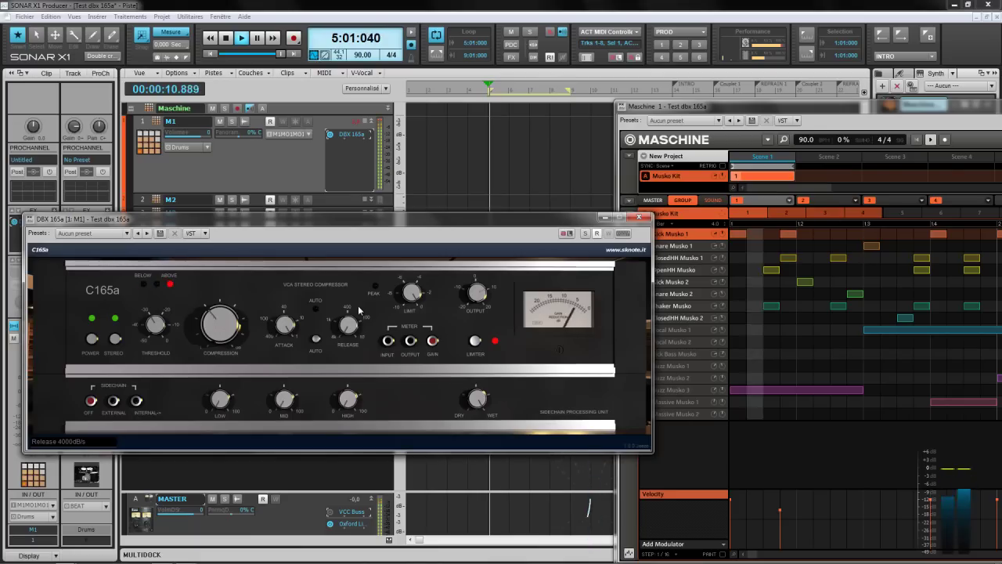
left_click(476, 294)
left_click(475, 295)
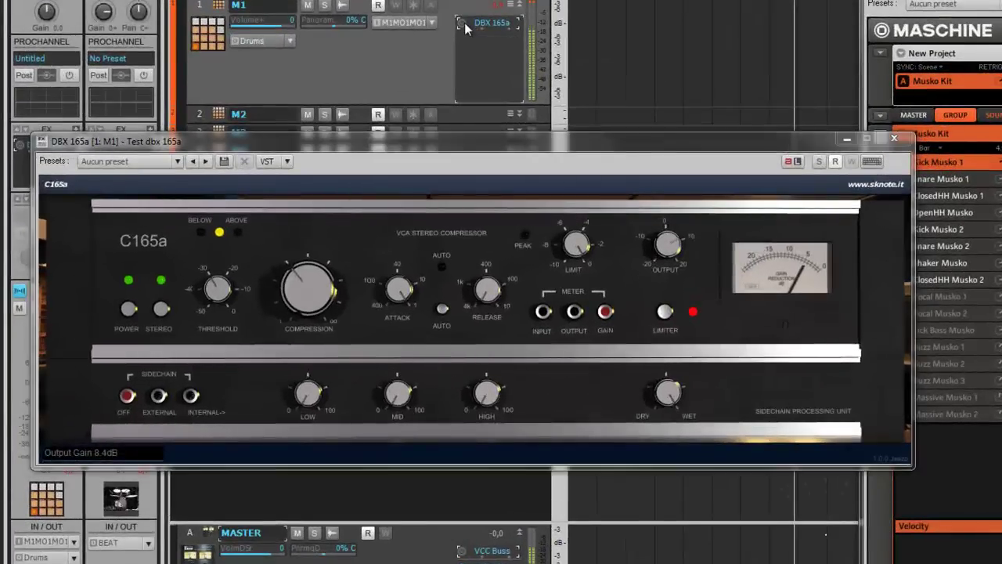
left_click_drag(668, 250, 667, 254)
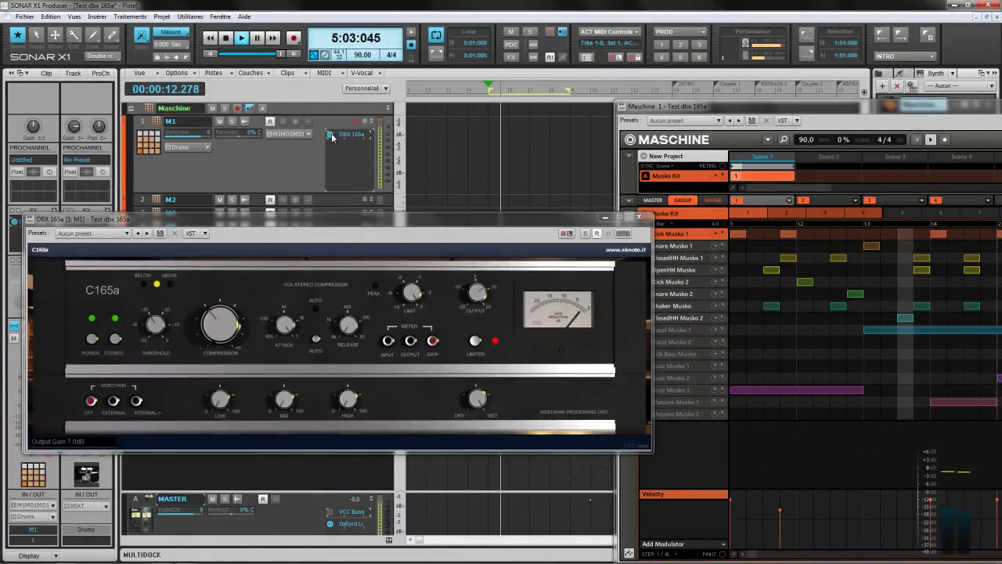
Step: Try different release speeds on the drum loop, including 3421 dB/s
left_click(348, 325)
left_click_drag(349, 325, 349, 336)
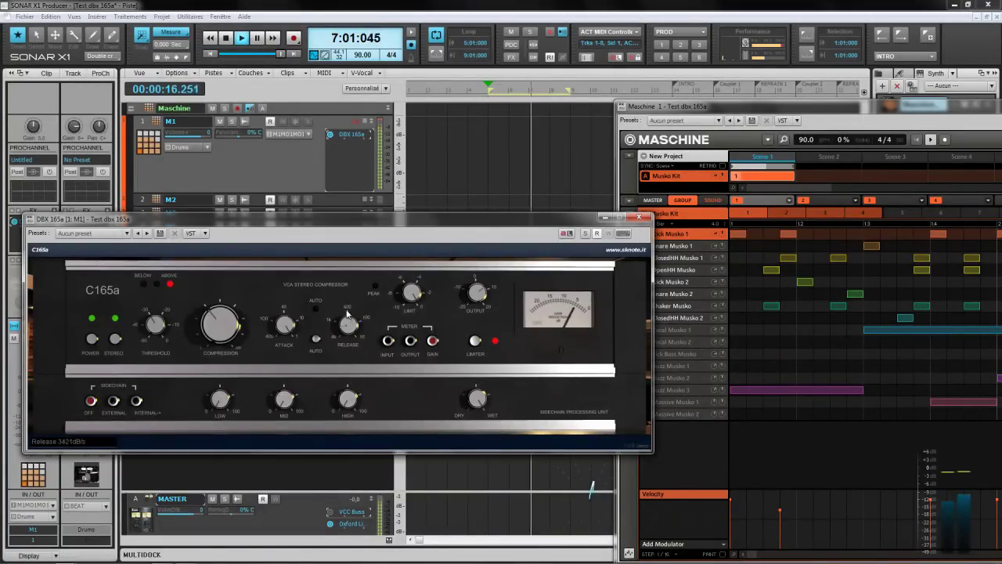
left_click_drag(346, 273, 353, 221)
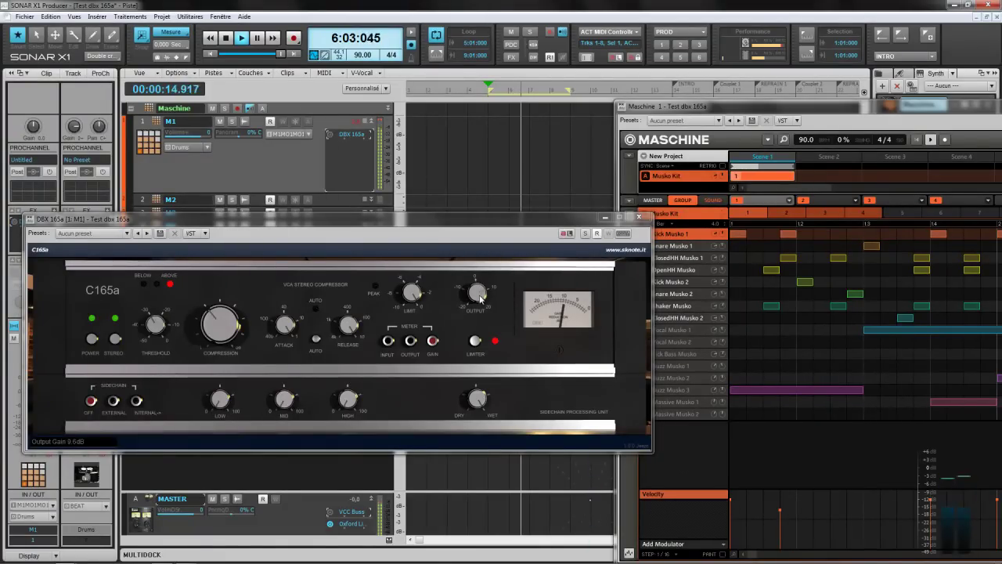
Step: Raise the output gain to 10.0 dB and re-enable the DBX 165a on track M1
left_click_drag(480, 296, 479, 297)
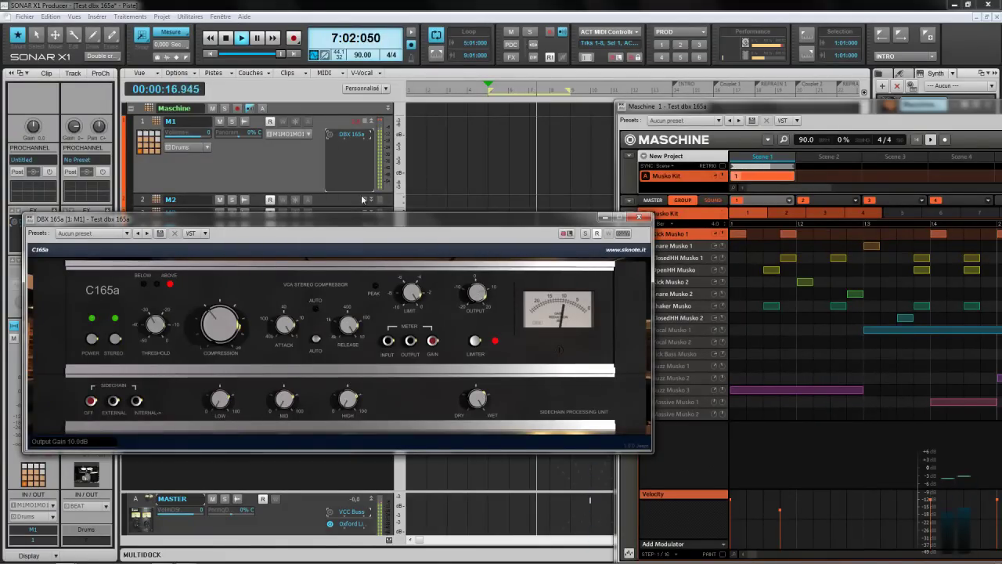
left_click(331, 135)
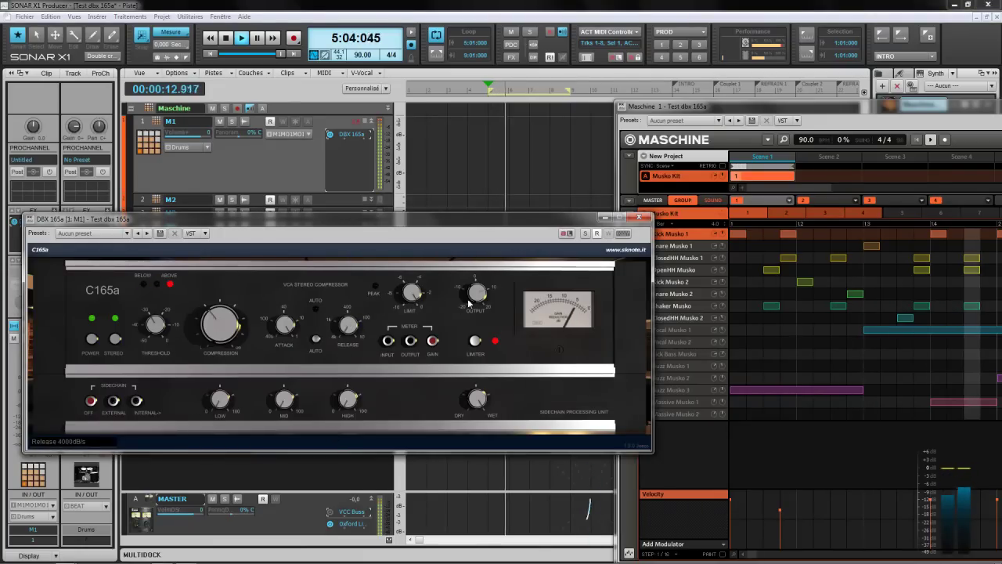
Step: Compare the compressor's Auto mode on and off, leaving it on, and trim the output gain to 8.4 dB in Auto mode
left_click(317, 342)
left_click_drag(476, 296, 476, 293)
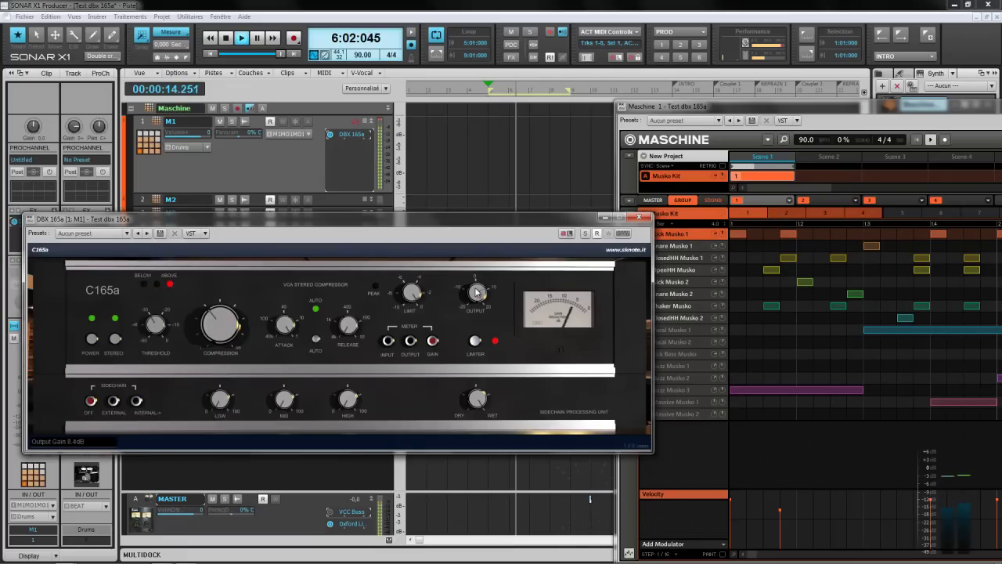
left_click(316, 341)
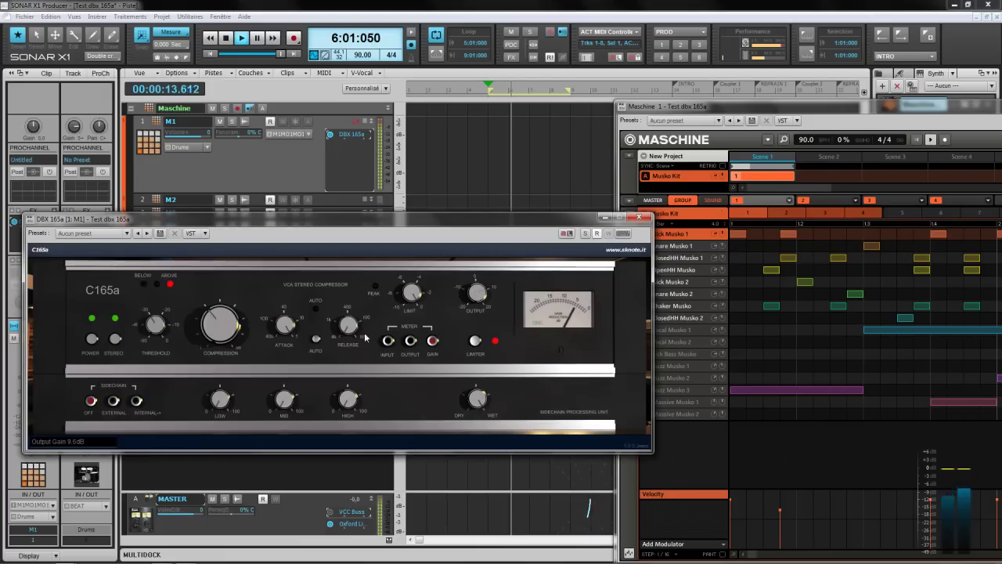
left_click(316, 341)
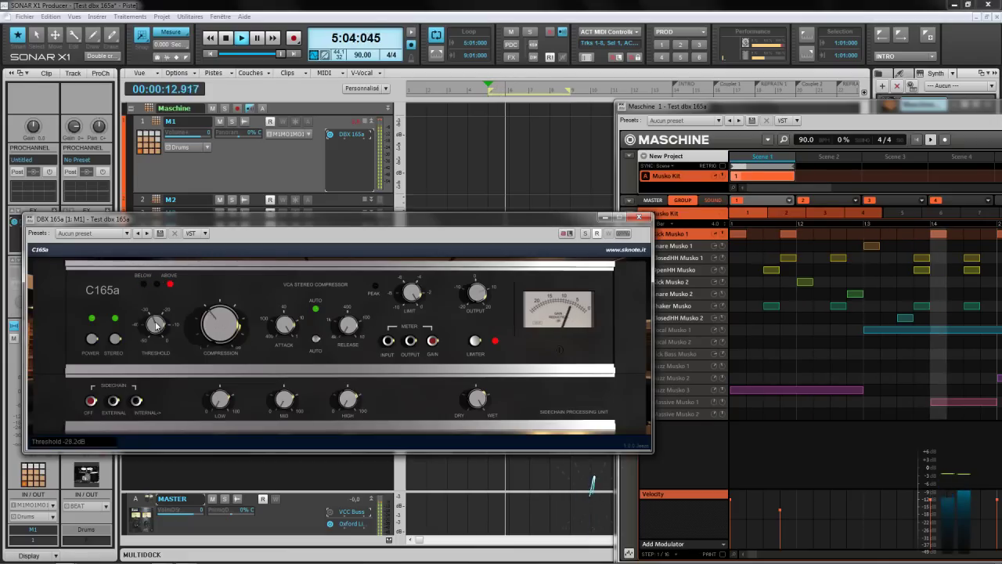
Step: Raise the compressor's threshold further and trim the output gain to 8.2 dB
scroll(154, 319, "up", 2)
scroll(154, 318, "up", 1)
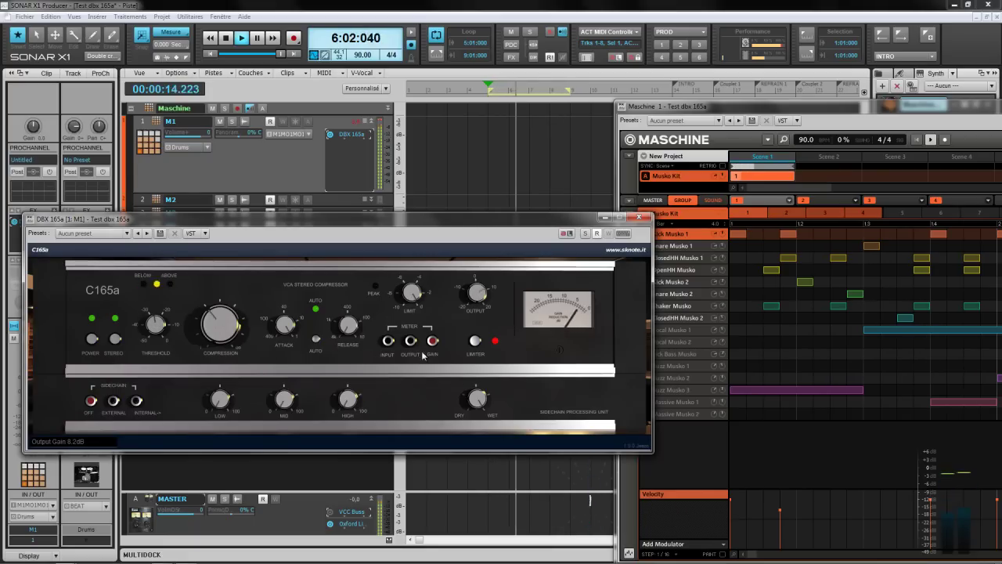
Step: Bypass the DBX 165a on track M1 and solo the Snare Musko 2 sound in Maschine
left_click(331, 136)
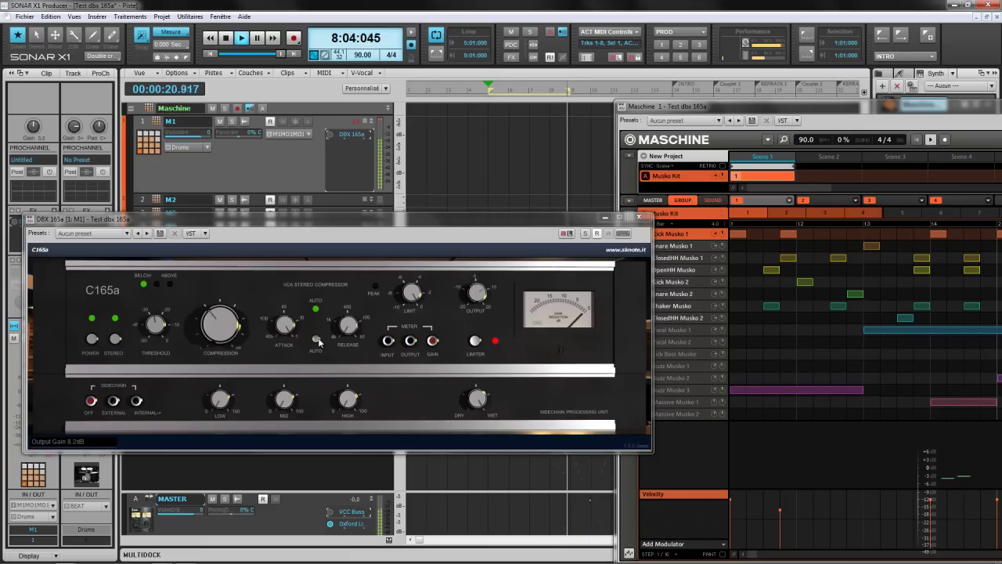
left_click_drag(520, 221, 437, 236)
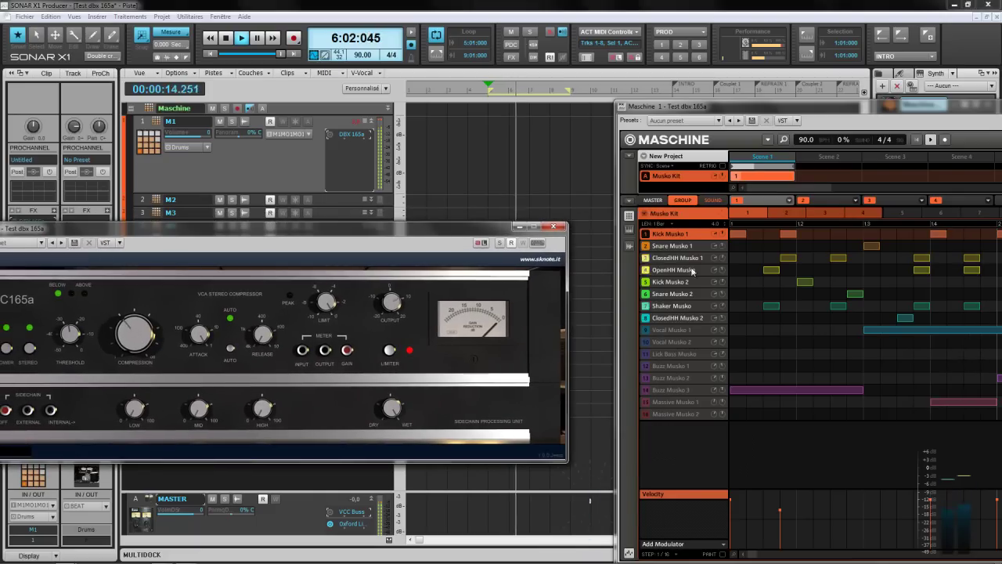
left_click(645, 294)
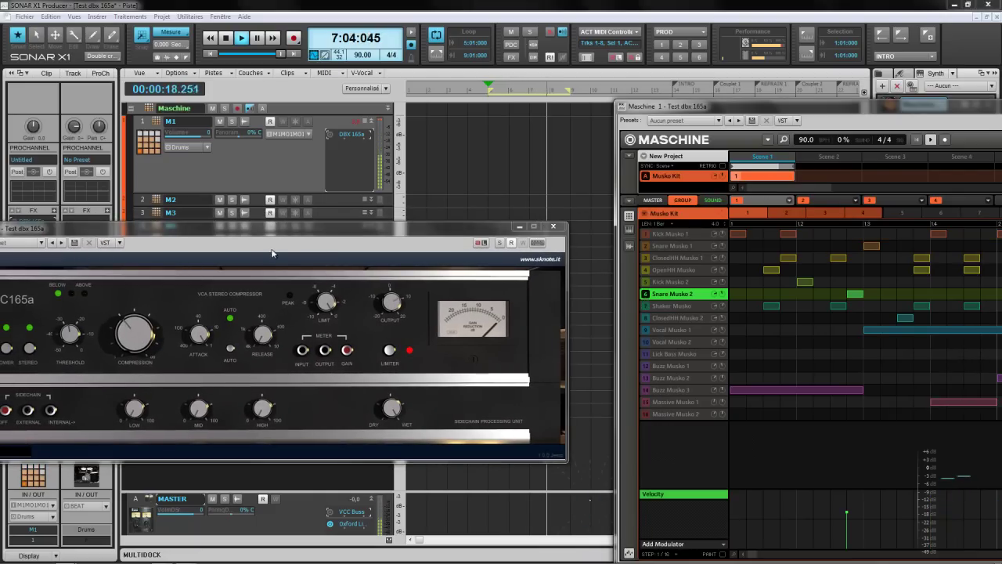
left_click_drag(253, 239, 372, 204)
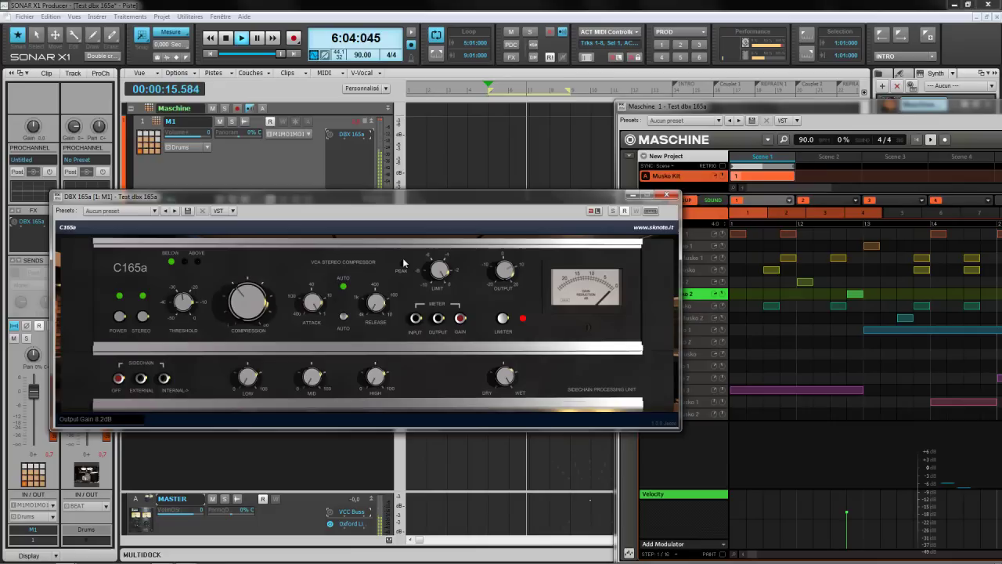
Step: Turn off the compressor's Auto mode, lower its threshold below -32.2 dB and increase the compression amount
left_click(343, 317)
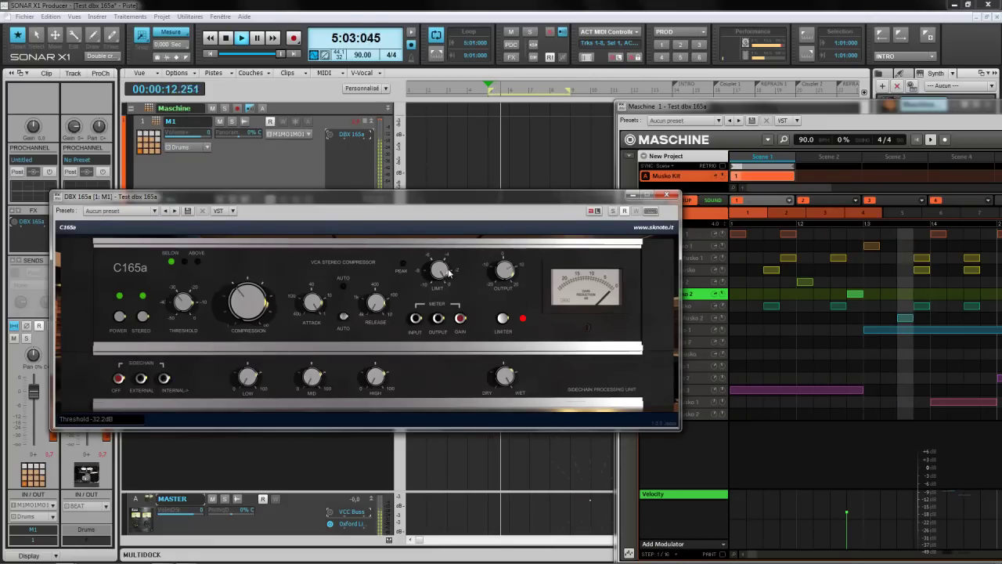
left_click(331, 139)
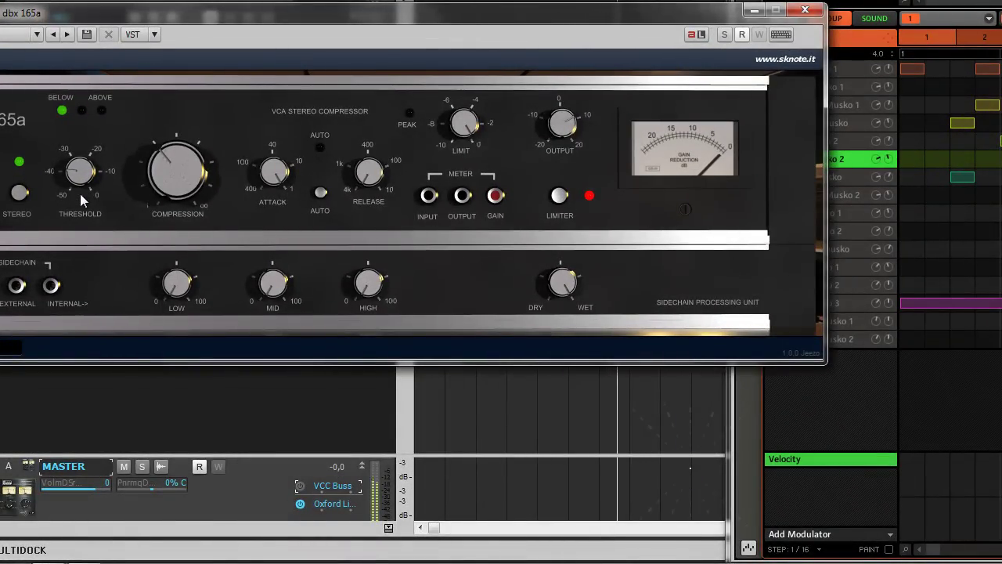
left_click_drag(80, 168, 81, 194)
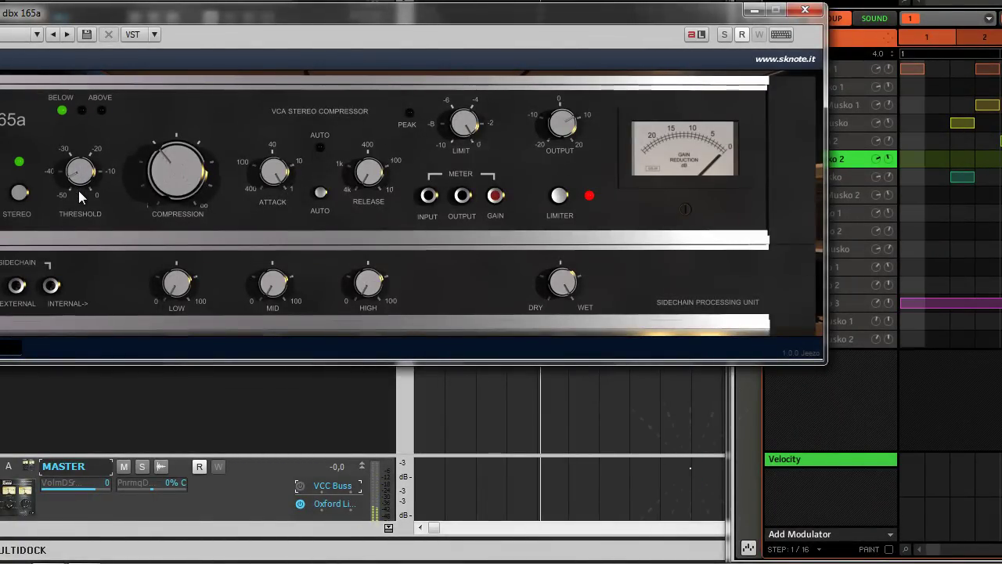
left_click_drag(77, 190, 76, 176)
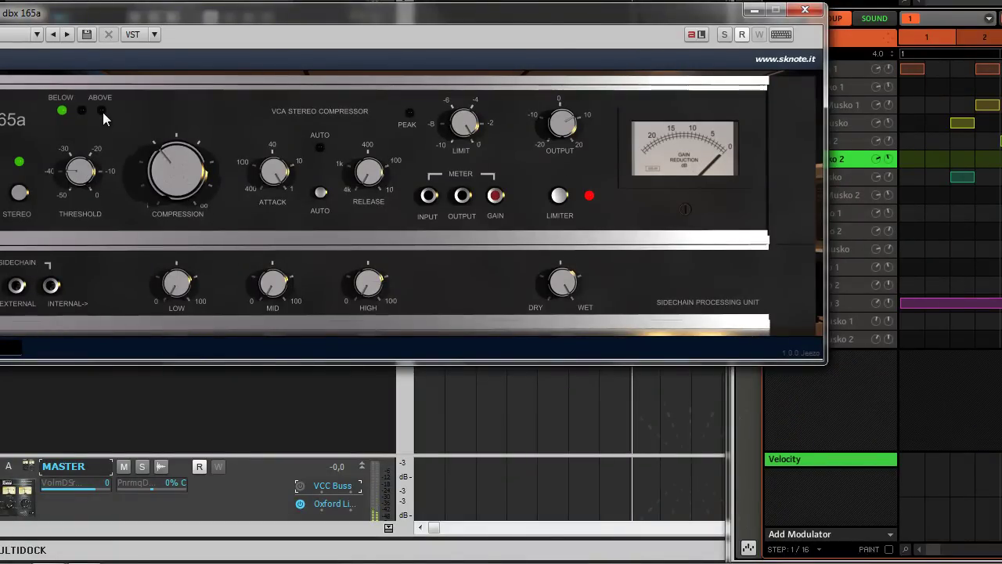
left_click_drag(188, 171, 167, 164)
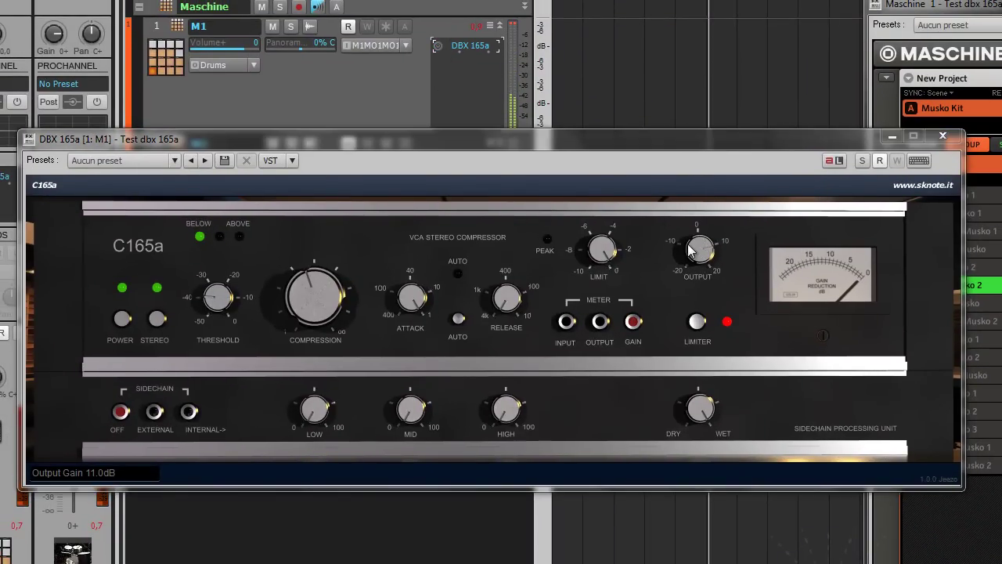
Step: Match the output gain to the bypassed level by trying 13.2 dB and settling on 12.2 dB, leaving the DBX 165a enabled
left_click_drag(699, 250, 698, 242)
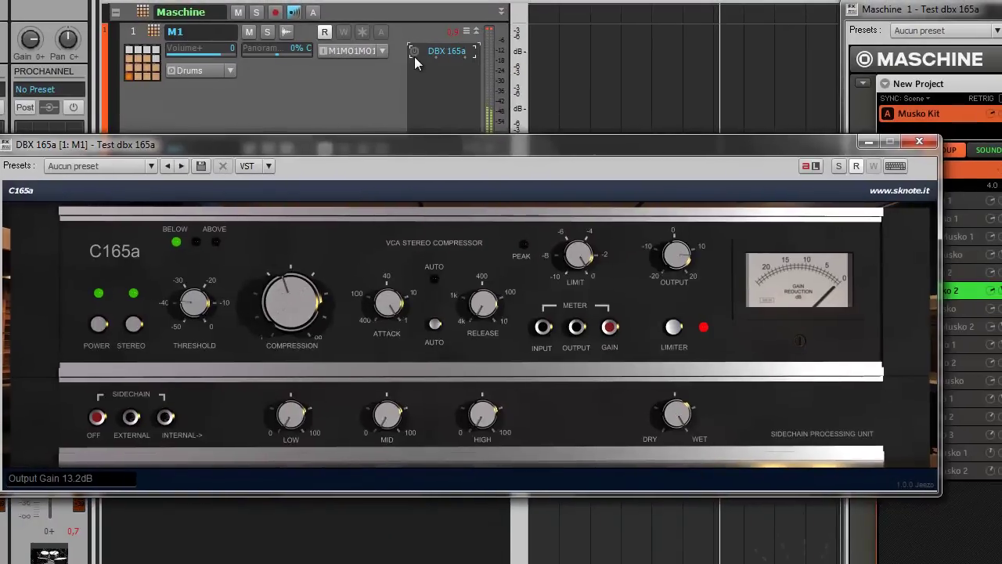
left_click(414, 51)
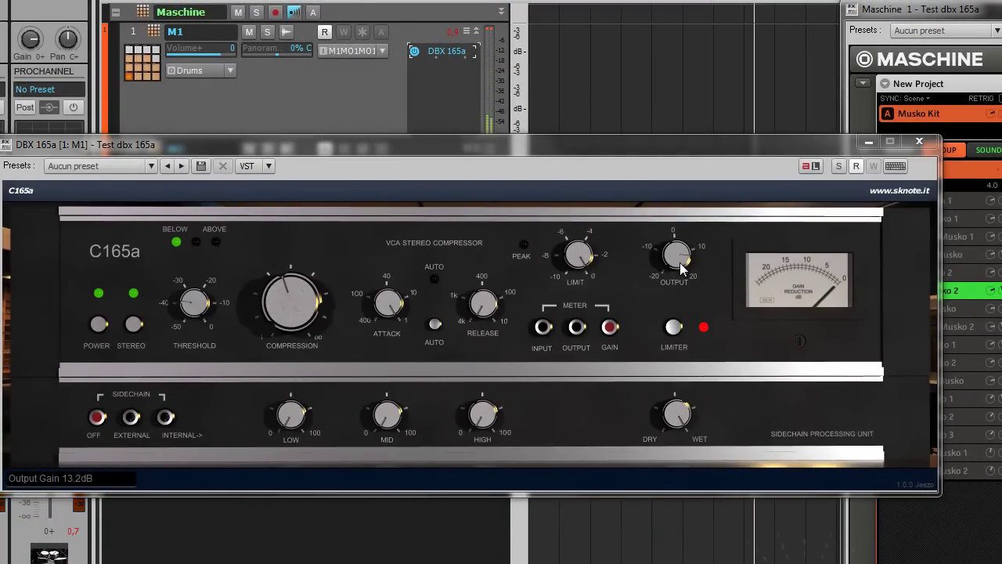
left_click(415, 55)
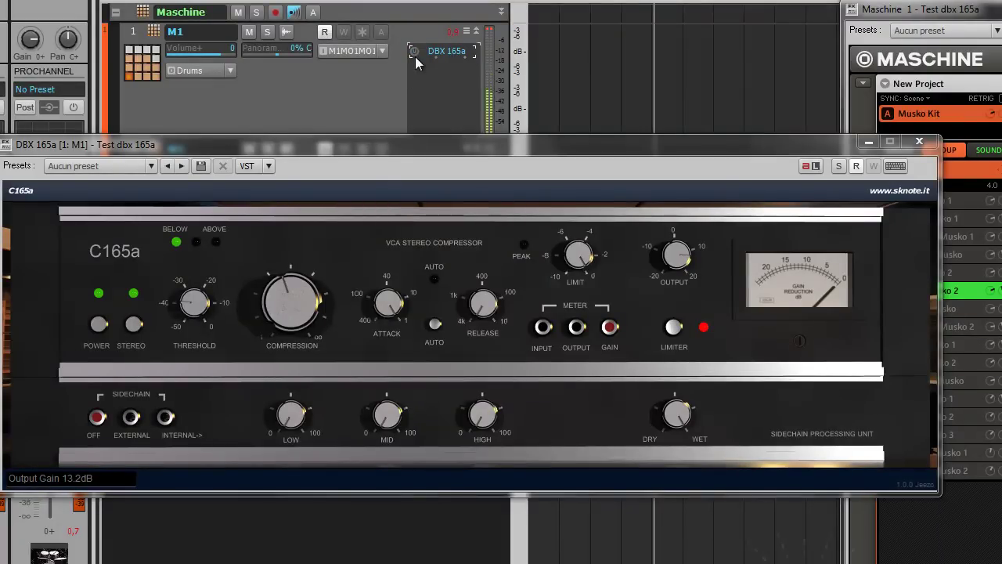
left_click(678, 259)
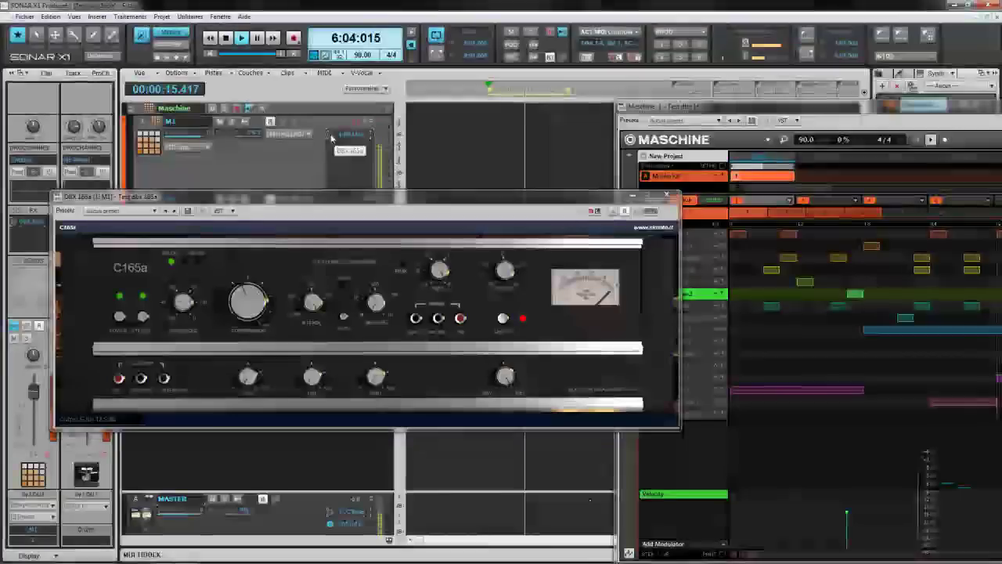
left_click(415, 52)
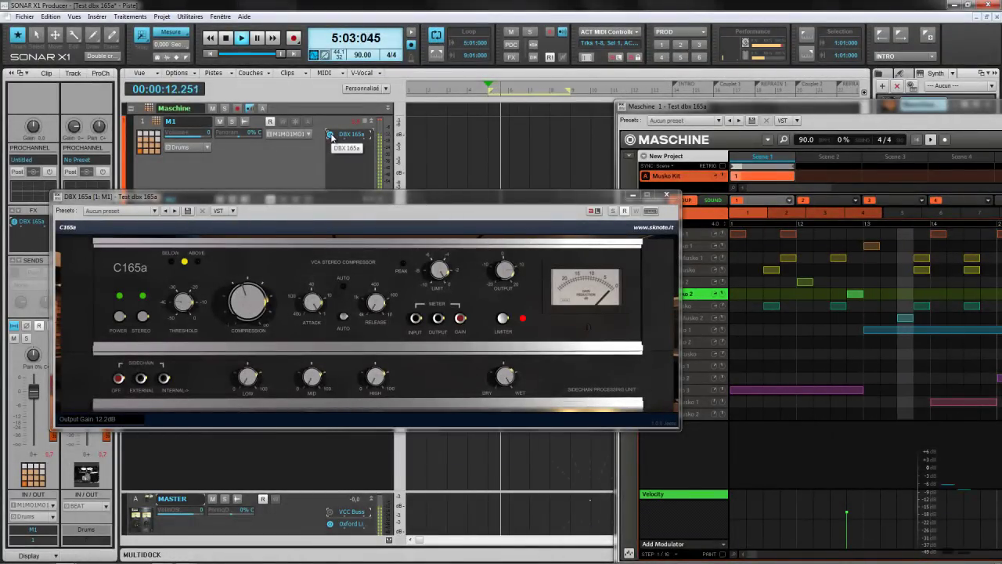
Step: Raise the velocities of the Snare Musko 2 hits in bars 1 and 2 to maximum and close the Maschine window
double_click(800, 112)
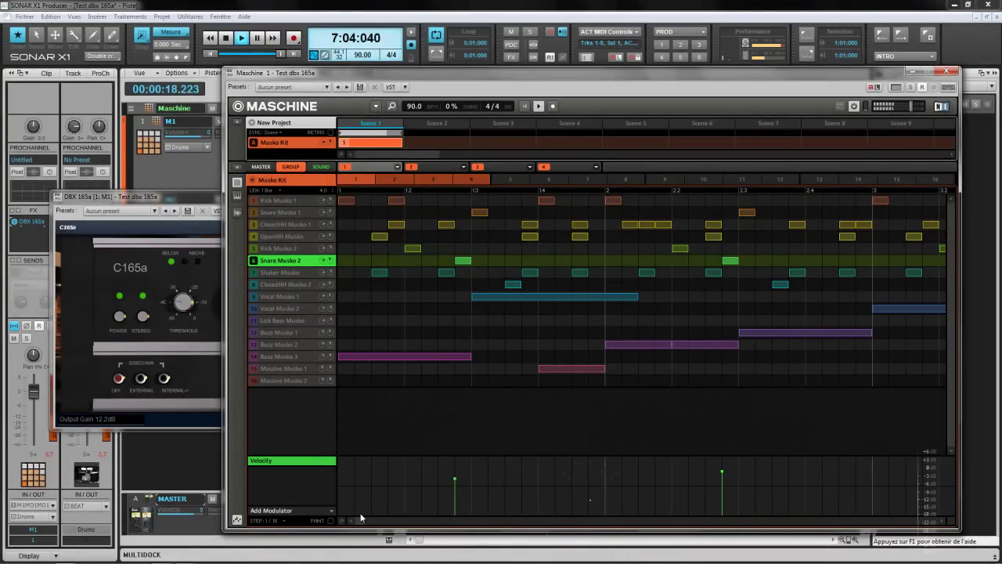
left_click_drag(456, 478, 477, 435)
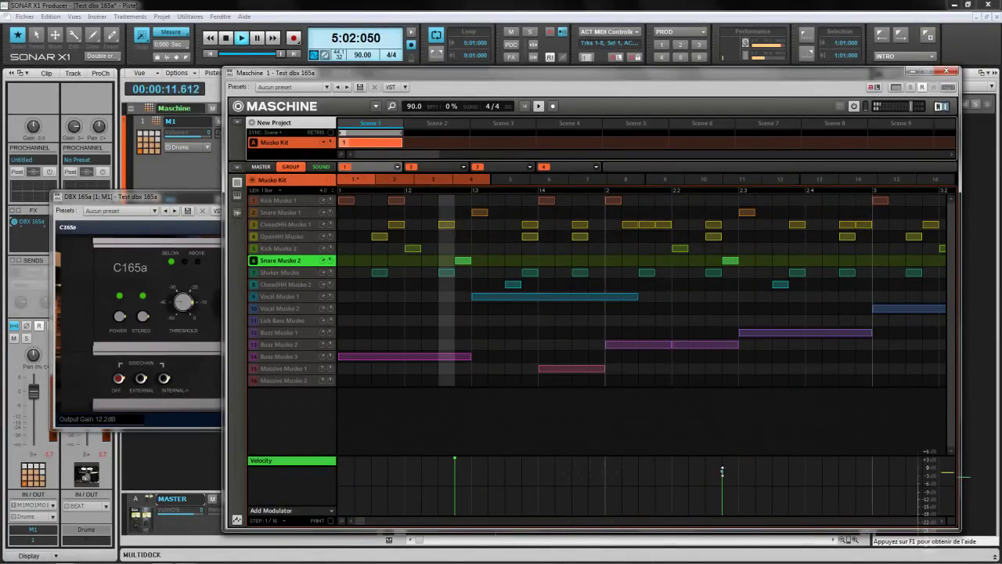
left_click(951, 69)
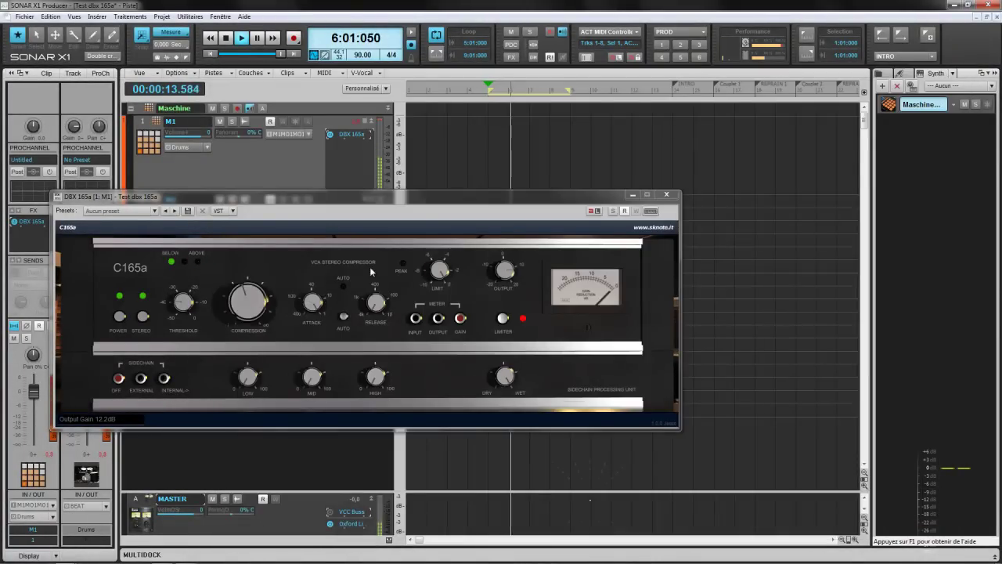
Step: Set the compressor's threshold to -36.5 dB and its output gain to 13.6 dB
left_click(184, 303)
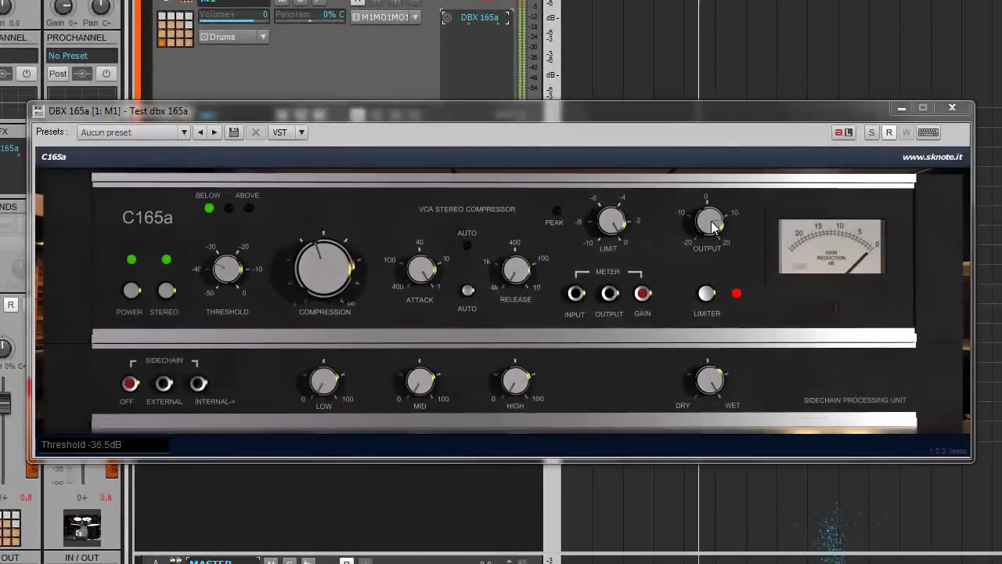
left_click(711, 223)
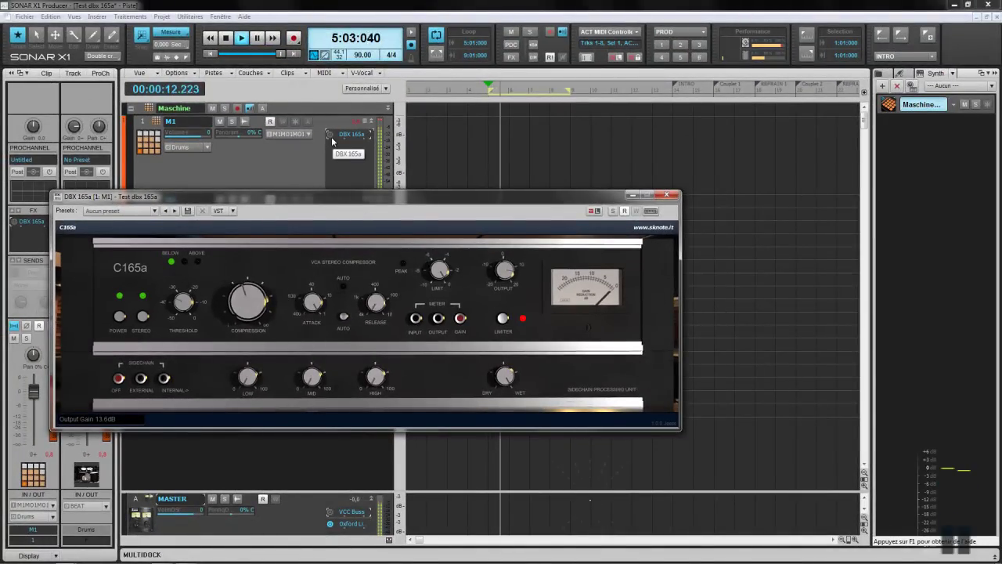
Step: Reopen Maschine, raise the Snare Musko 2 velocities in bars 3 and 4 to maximum, and close its window
left_click(185, 556)
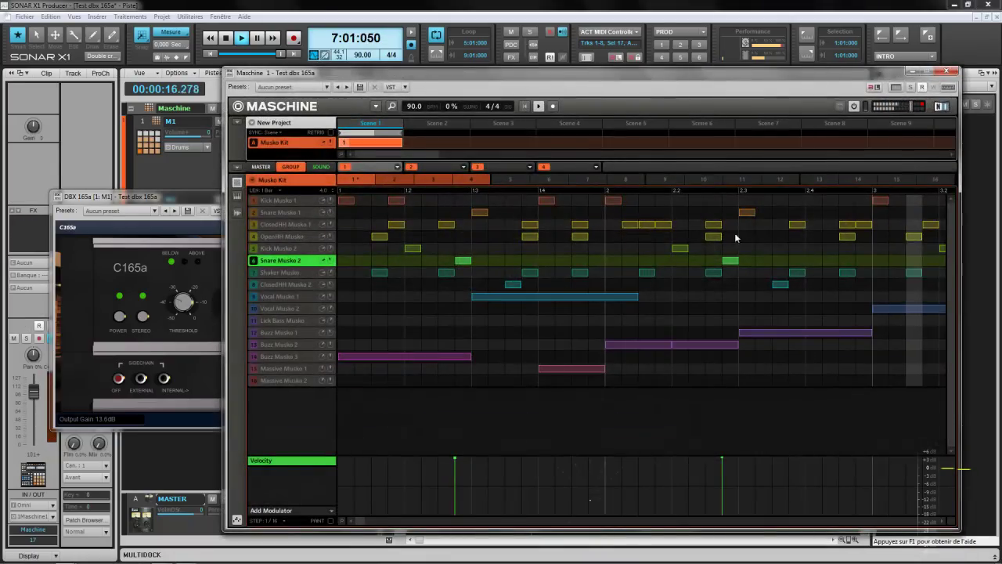
left_click_drag(690, 76, 566, 75)
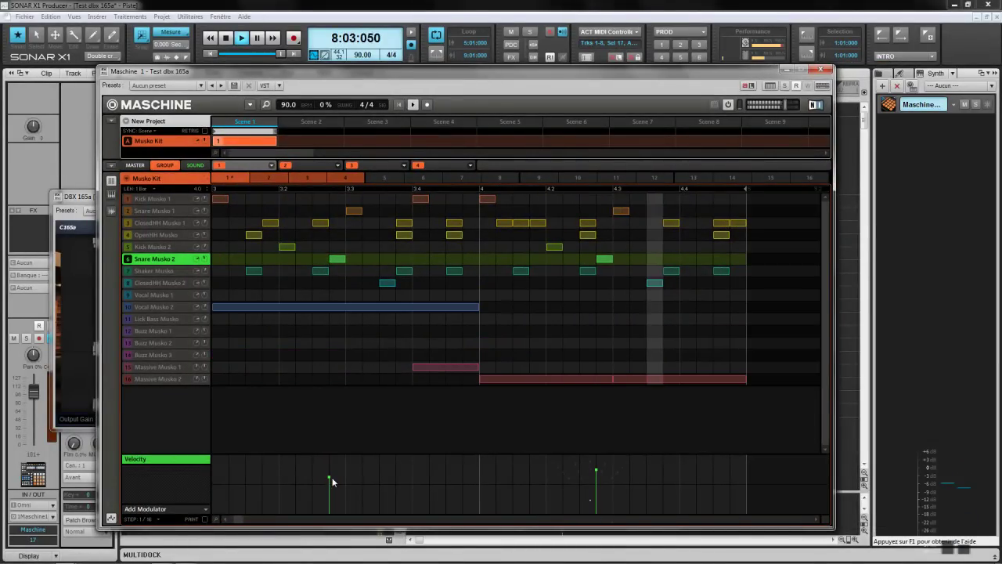
left_click_drag(329, 476, 330, 427)
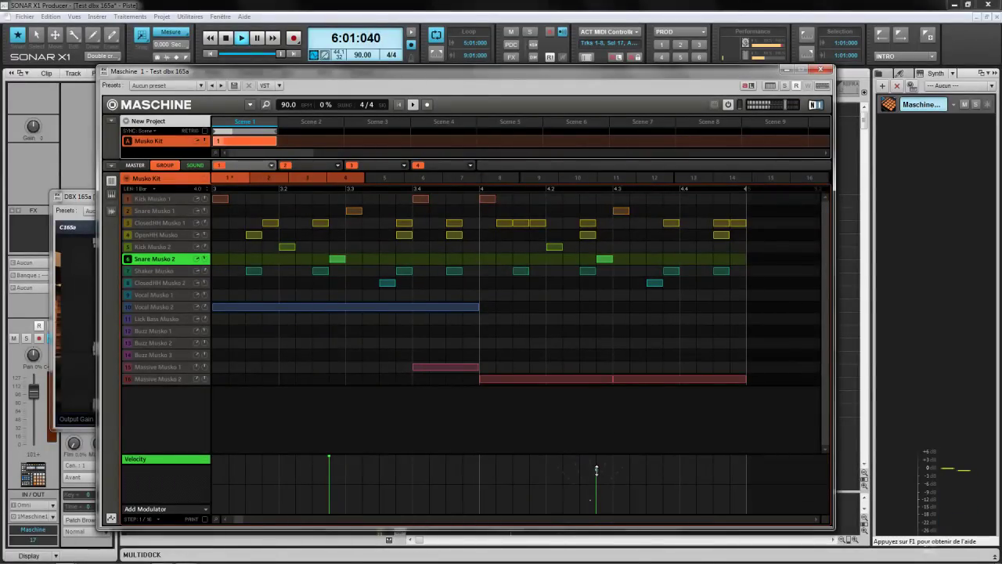
left_click(821, 69)
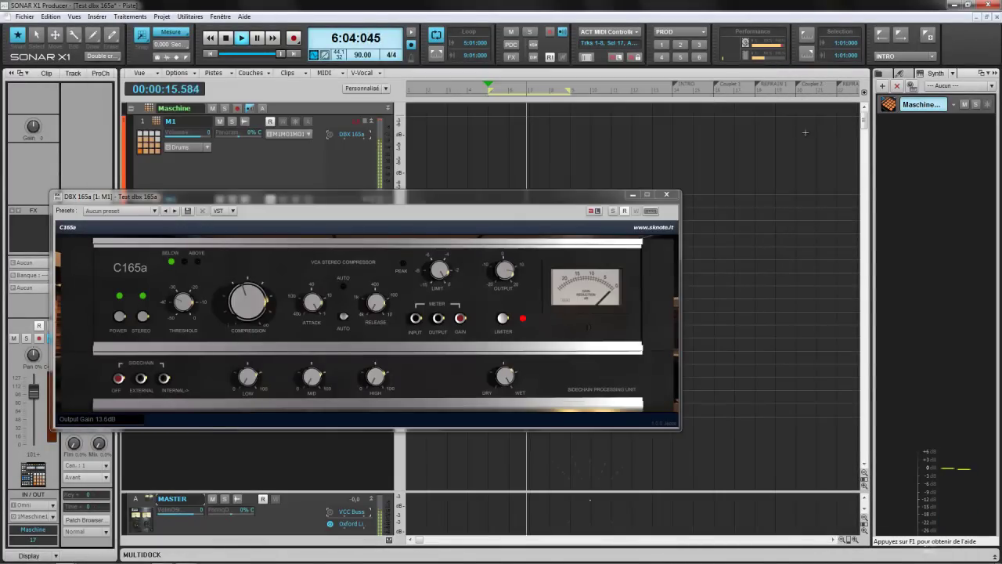
Step: Reduce the output gain to 10.6 dB and then 10.0 dB while comparing the DBX 165a enabled and bypassed, leaving it enabled
left_click(332, 139)
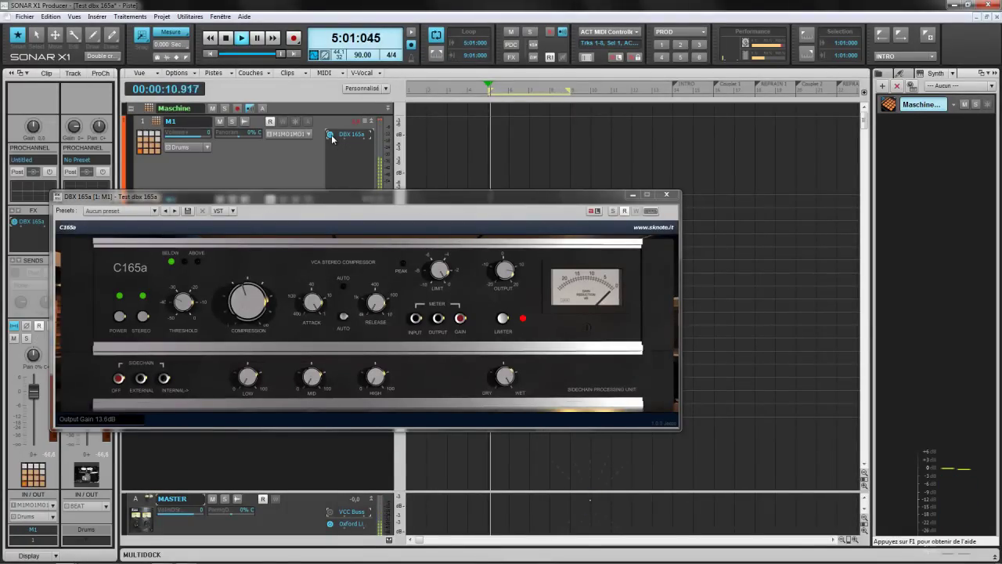
left_click(503, 280)
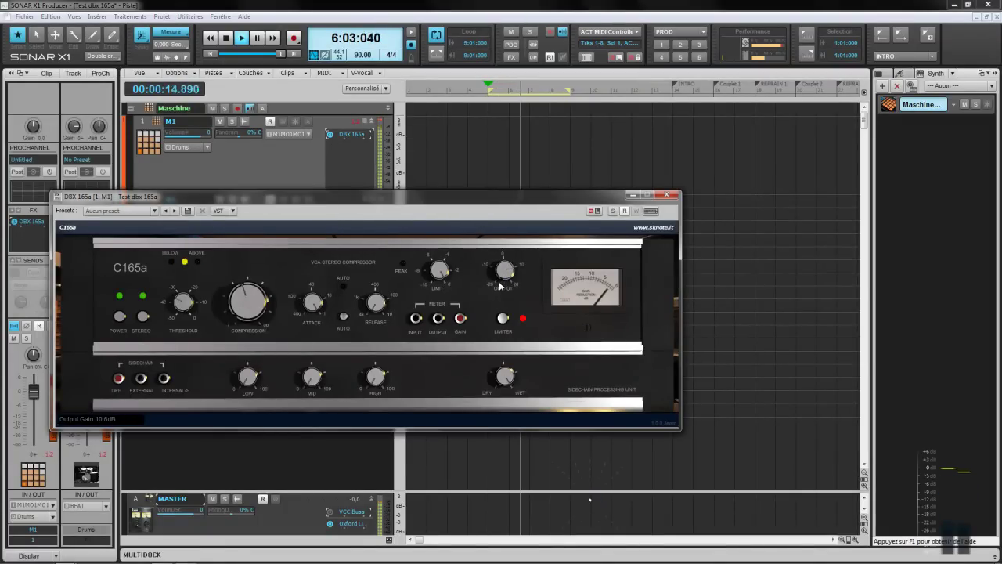
left_click(332, 139)
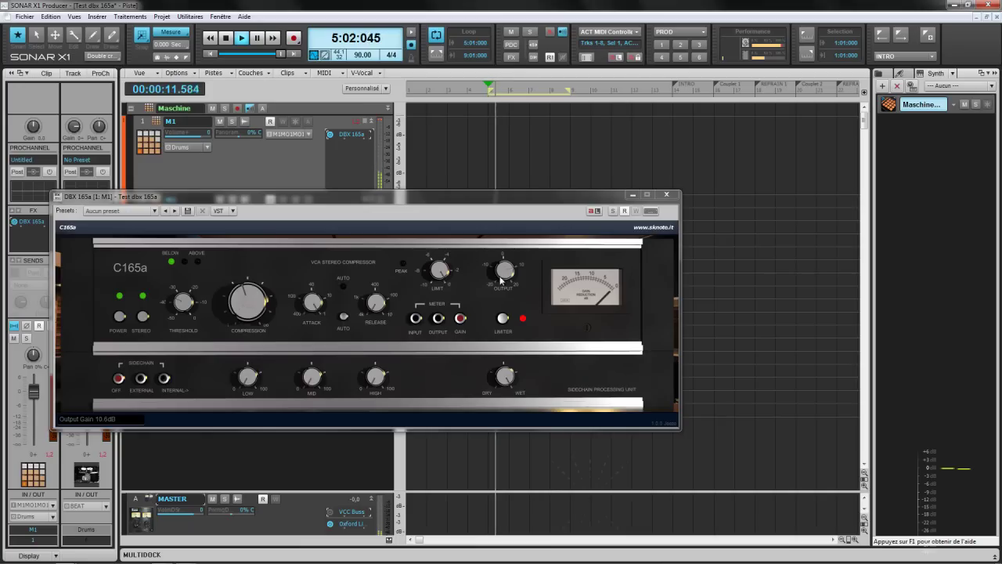
left_click(502, 276)
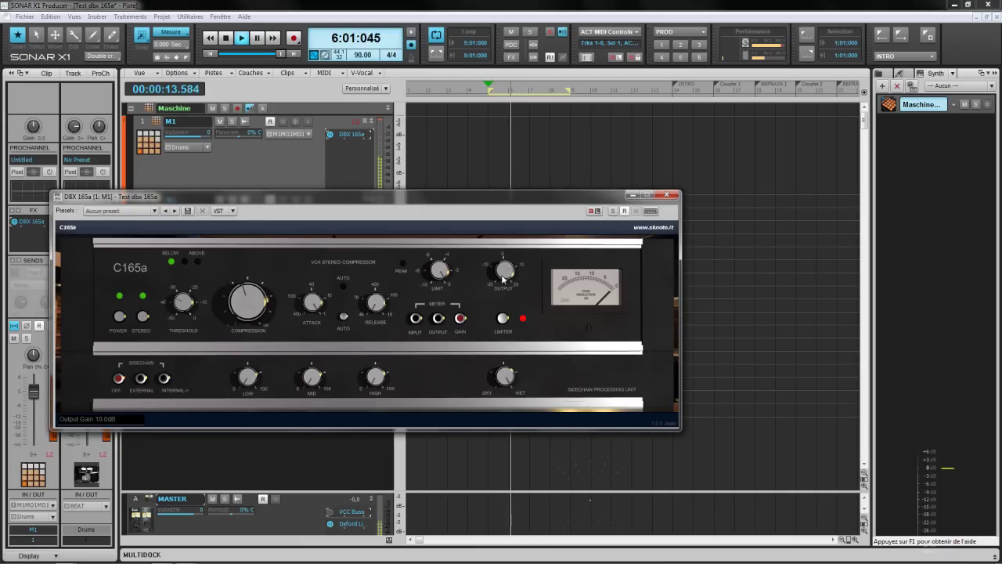
left_click(331, 136)
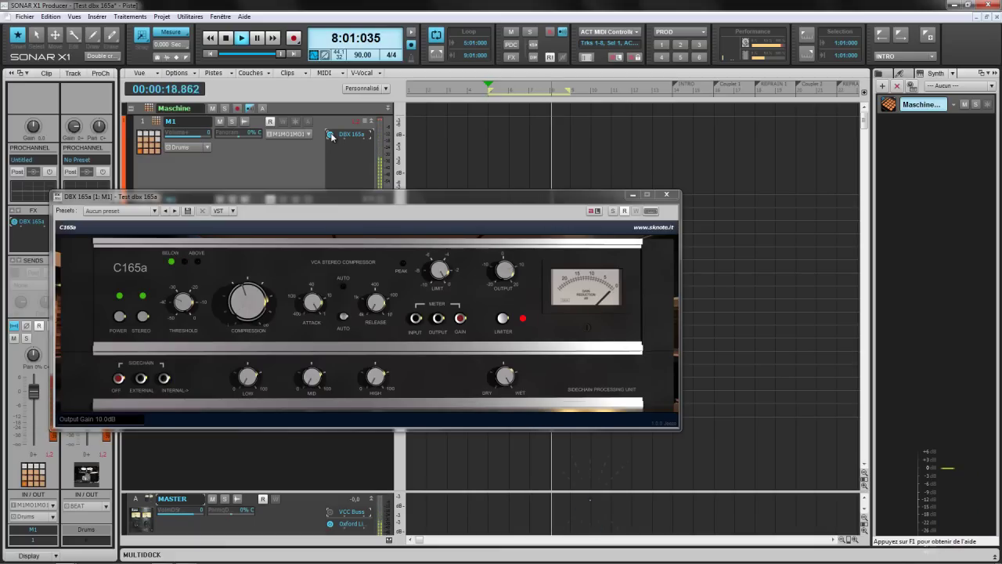
Step: Reopen the Maschine window and place it beside the DBX 165a so both remain accessible
mouse_move(177, 558)
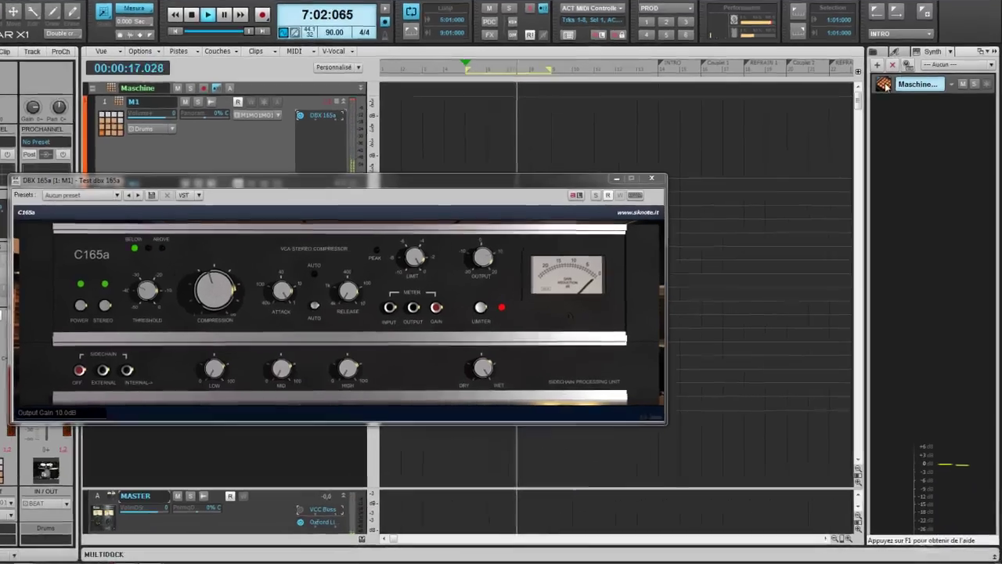
left_click(884, 85)
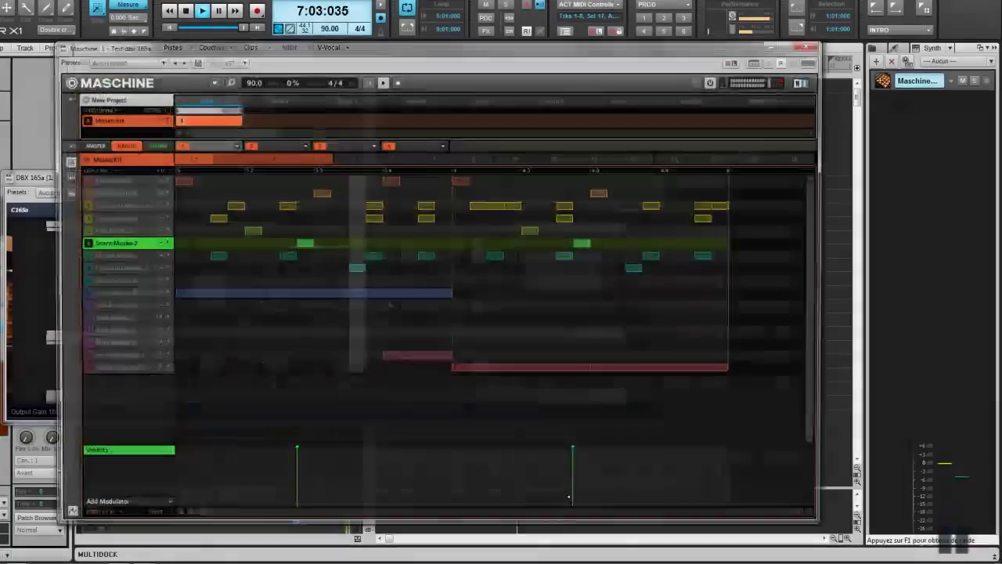
left_click_drag(445, 48, 785, 49)
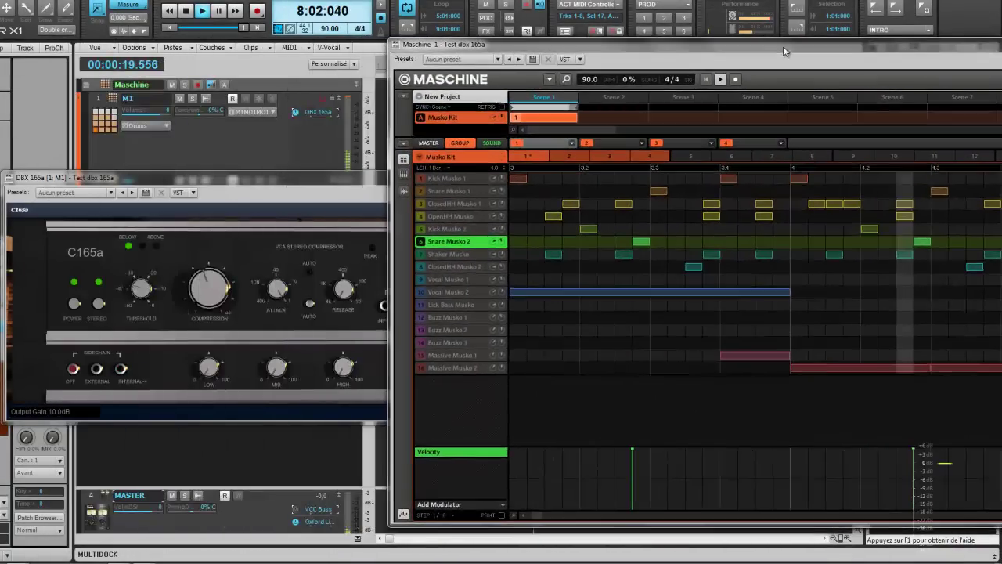
left_click(343, 185)
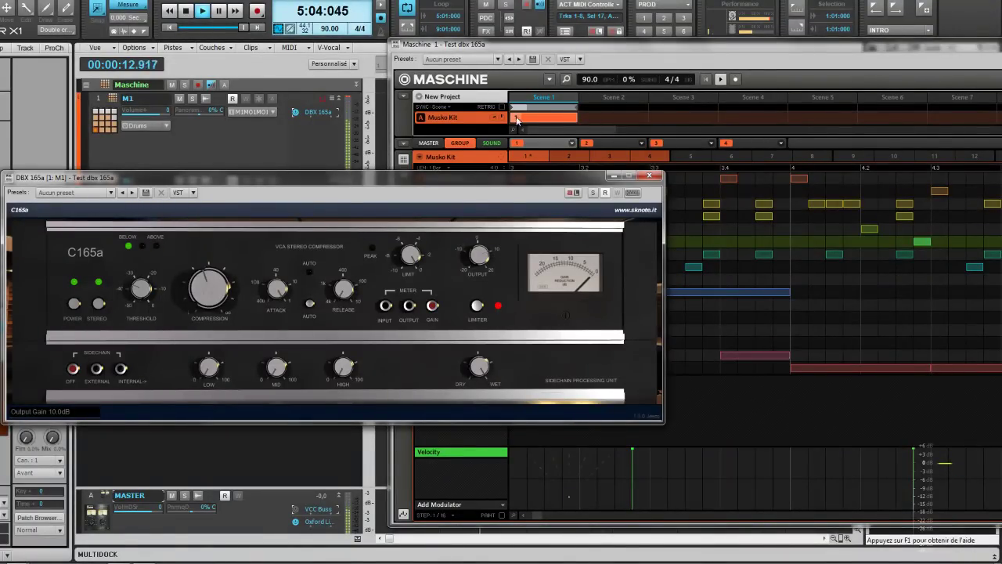
left_click(565, 52)
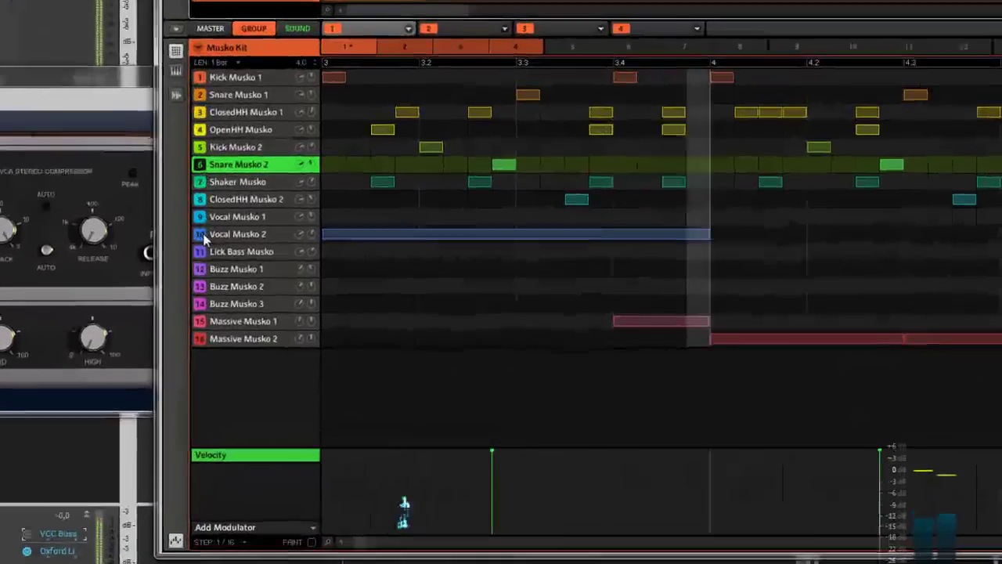
Step: Mute Maschine sounds 10 to 16, from Vocal Musko 2 through Massive Musko 2, and solo Kick Musko 1
left_click(201, 233)
left_click(200, 252)
left_click(200, 268)
left_click(200, 286)
left_click(199, 303)
left_click(172, 317)
left_click(172, 335)
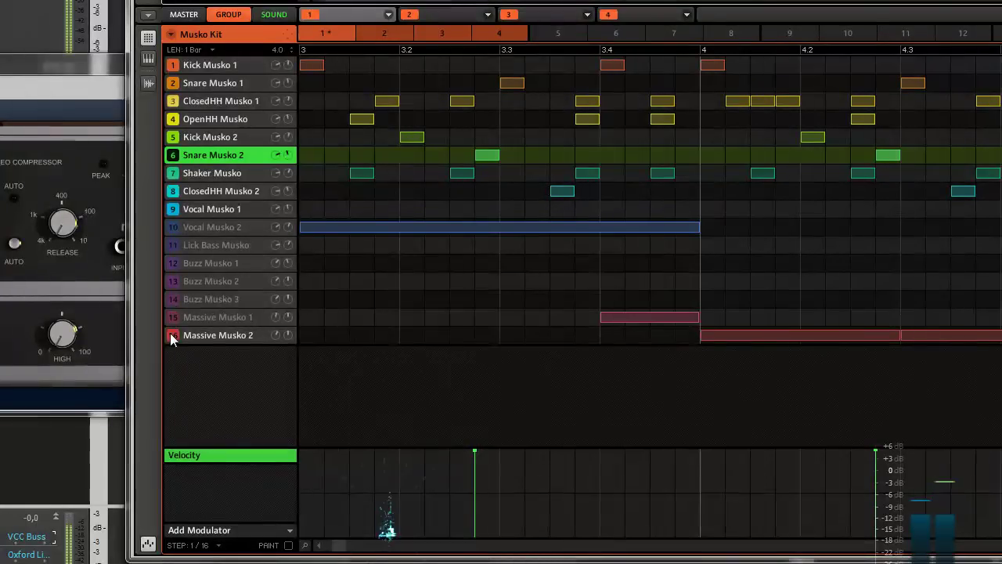
right_click(172, 67)
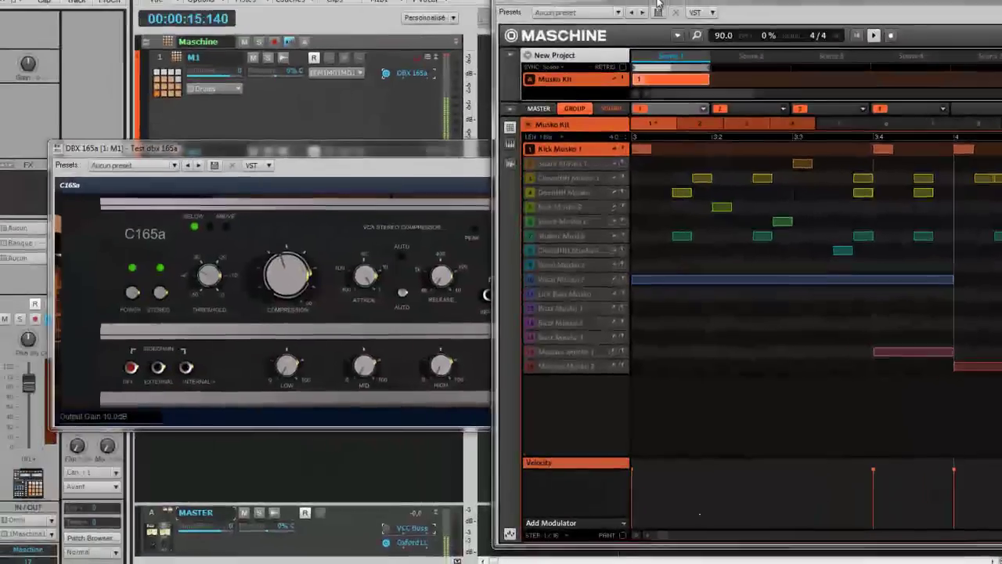
Step: Move Maschine aside, lower the compressor's attack, set its release to 10 dB/s, and compare the kick with the DBX 165a bypassed and enabled
left_click_drag(657, 4, 971, 13)
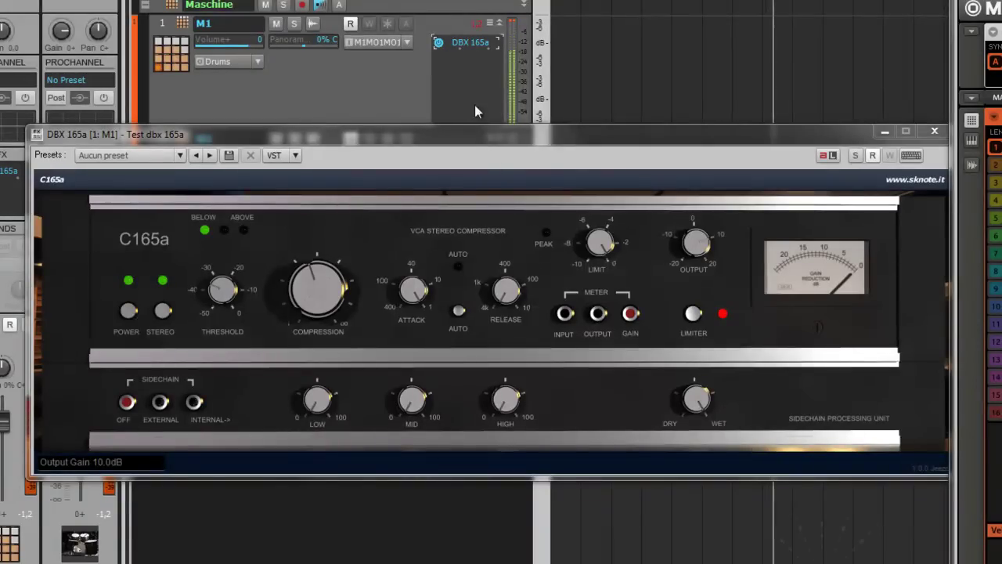
left_click_drag(425, 294, 402, 332)
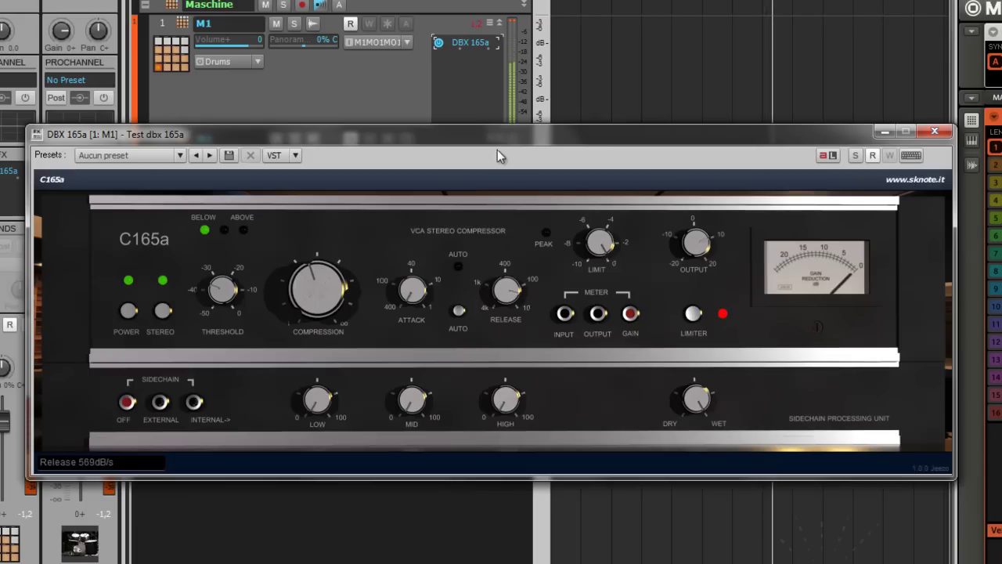
left_click_drag(501, 250, 500, 264)
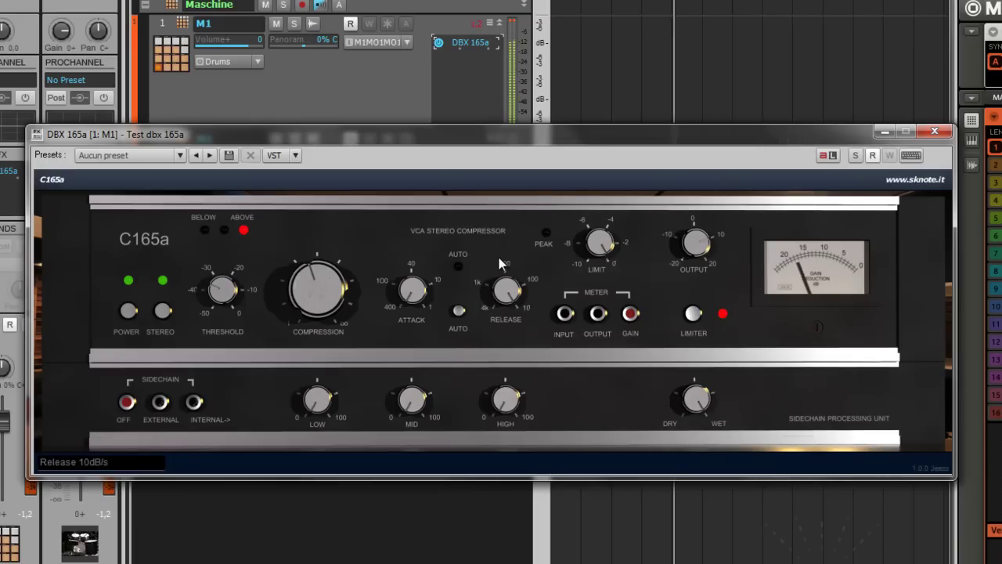
left_click(438, 45)
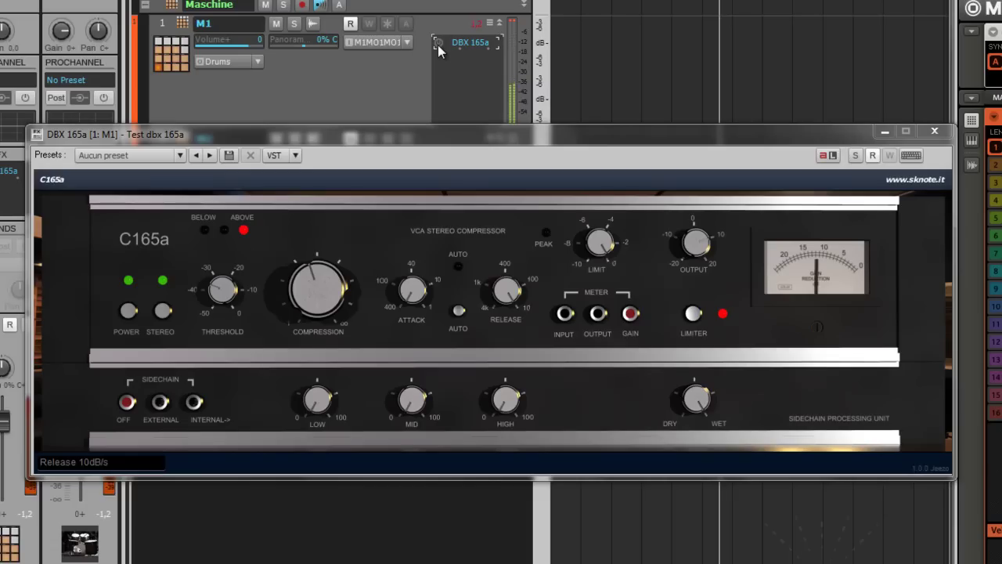
left_click(438, 43)
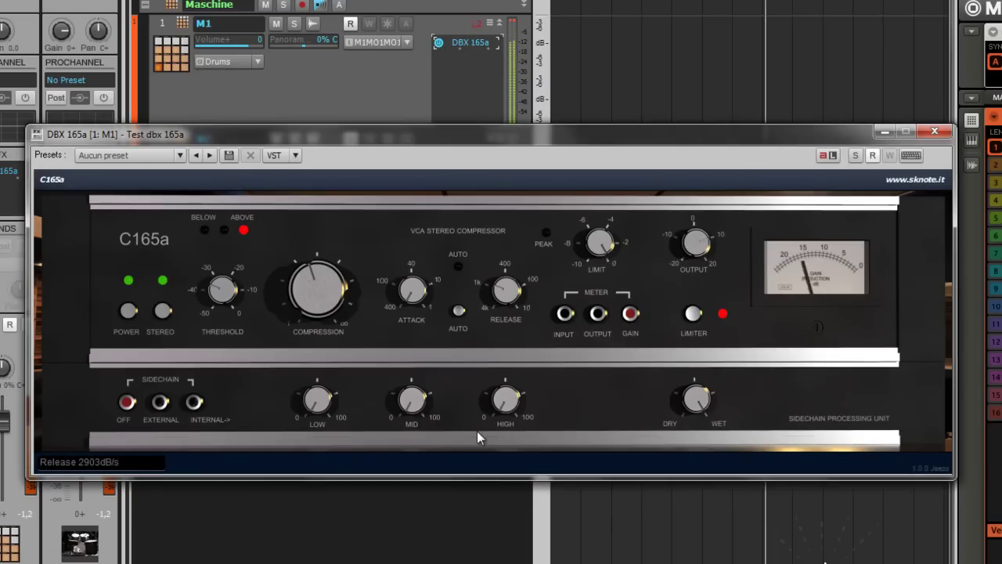
Step: Enable the compressor's Auto mode, raise the output gain to 14.4 dB, and re-enable the bypassed DBX 165a
left_click(460, 312)
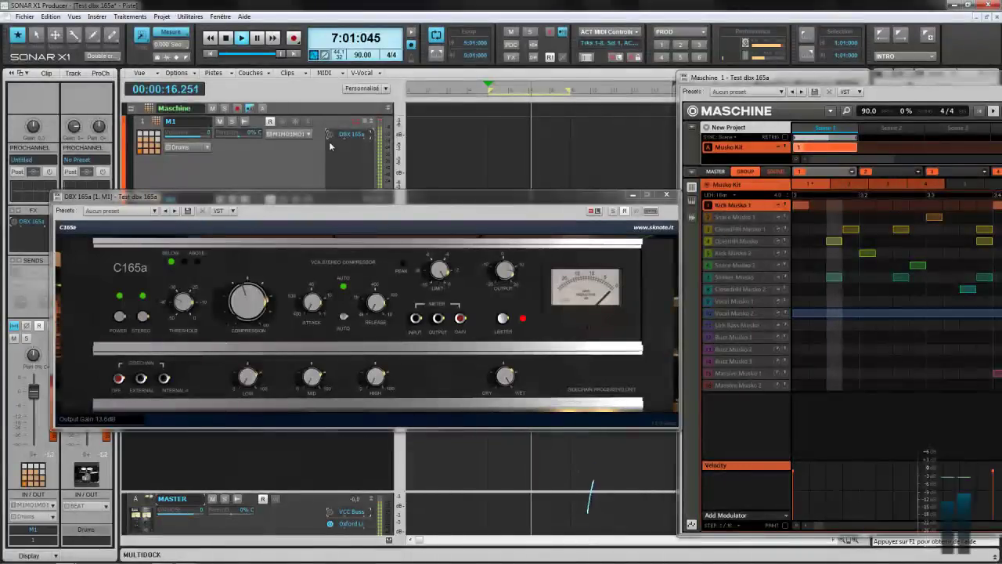
left_click_drag(499, 276, 498, 272)
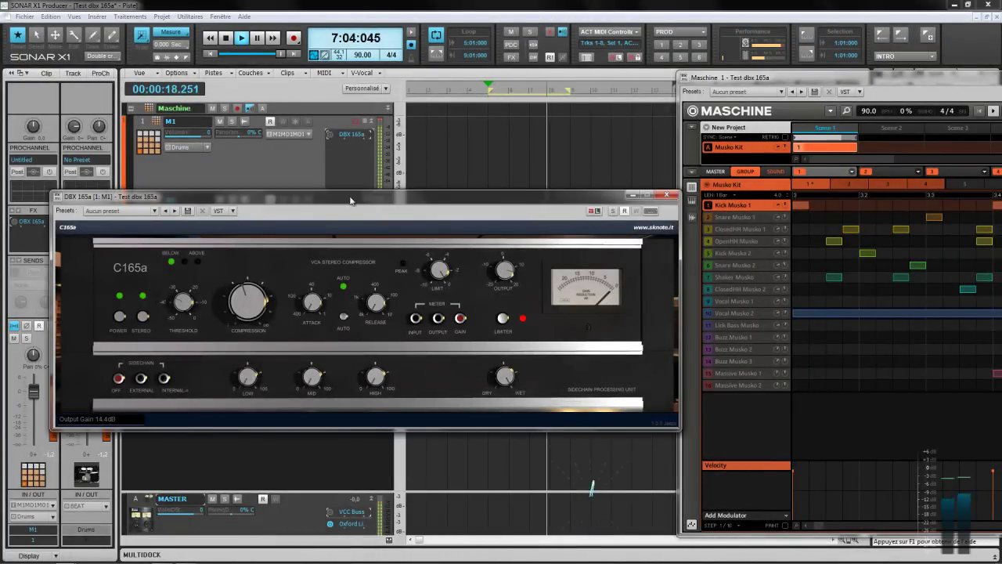
left_click(330, 138)
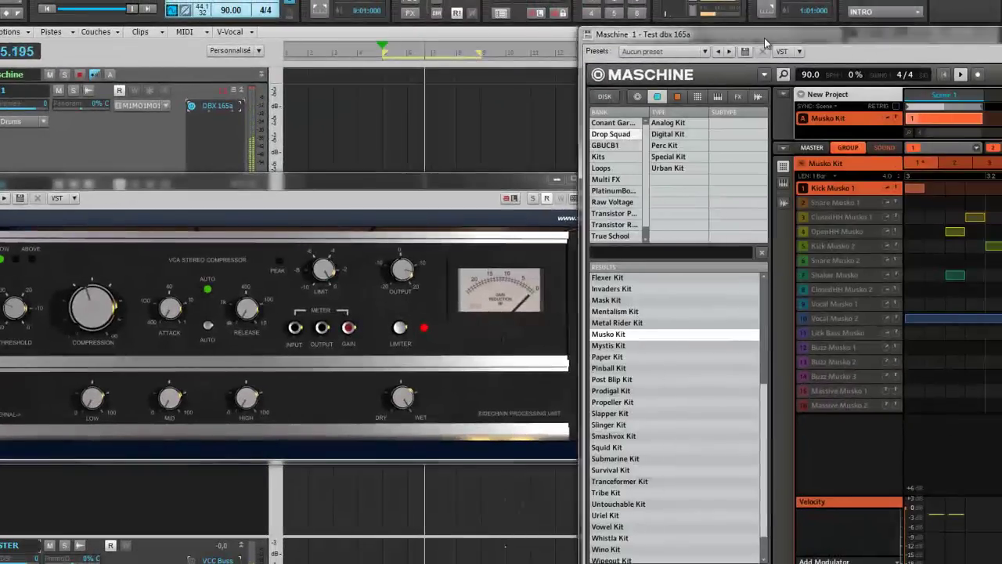
Step: Bring the Maschine browser into view and filter its samples to the Transistor R... bank, type Kick, subtype Sub
left_click_drag(765, 38, 428, 12)
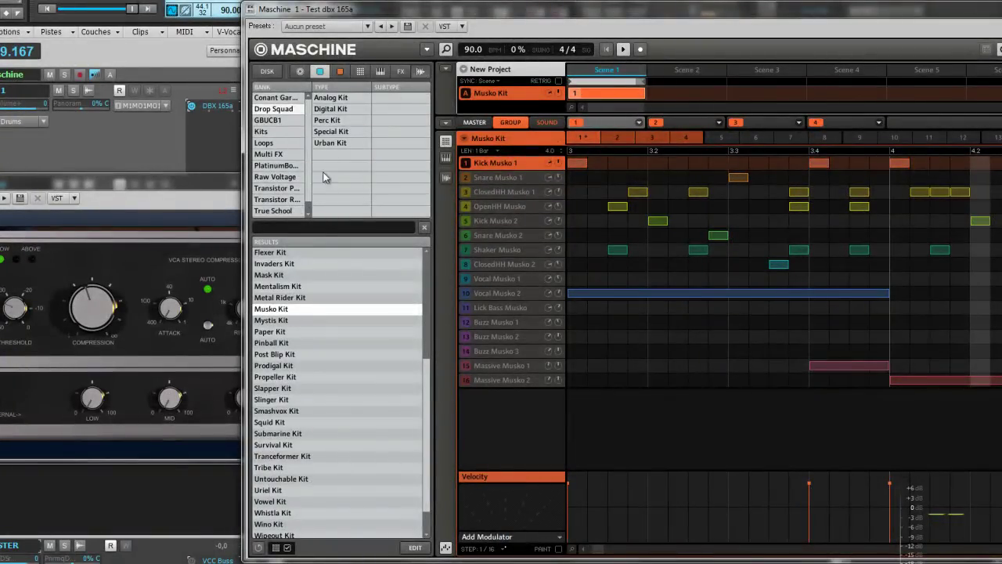
left_click(421, 71)
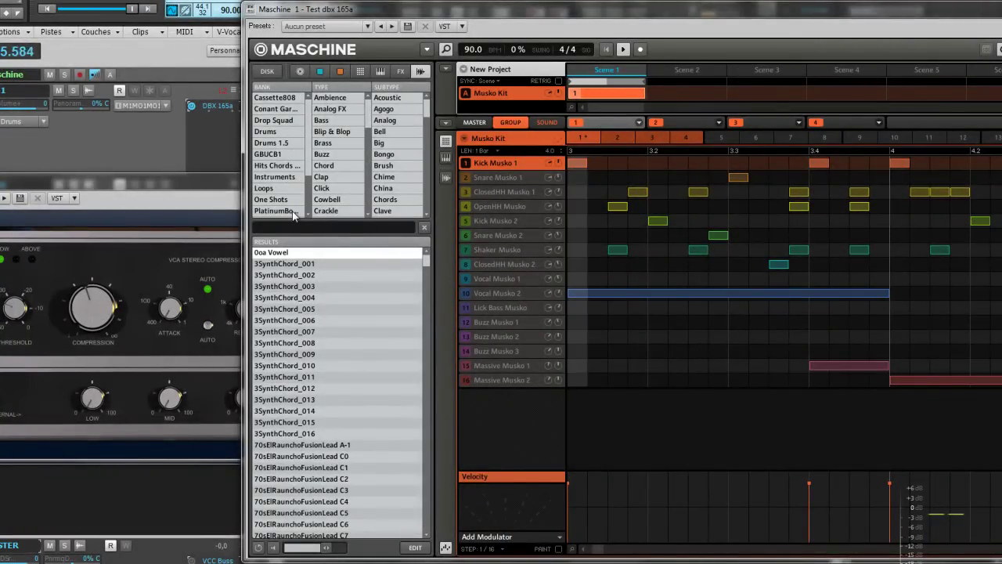
scroll(309, 182, "down", 1)
scroll(309, 188, "down", 1)
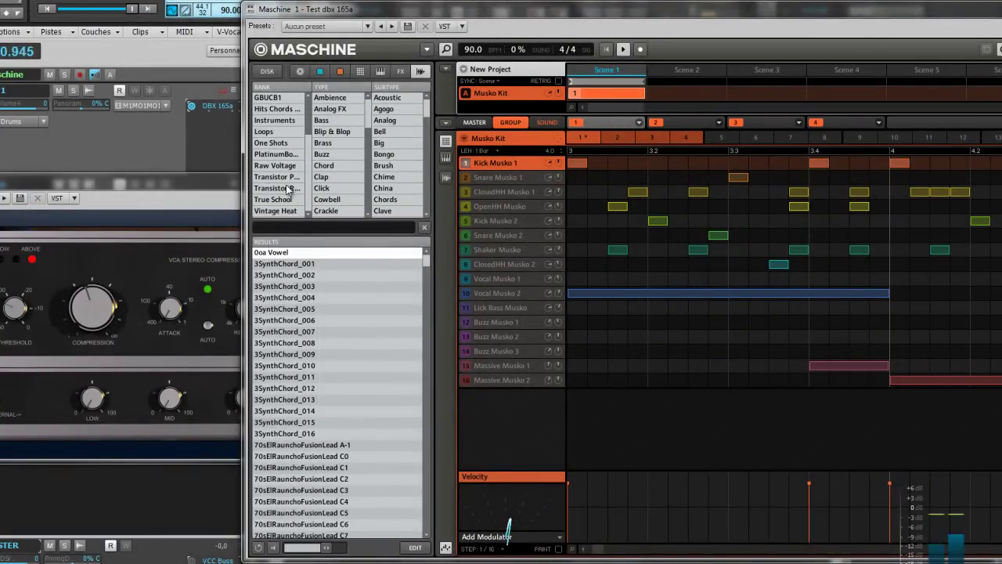
left_click(289, 189)
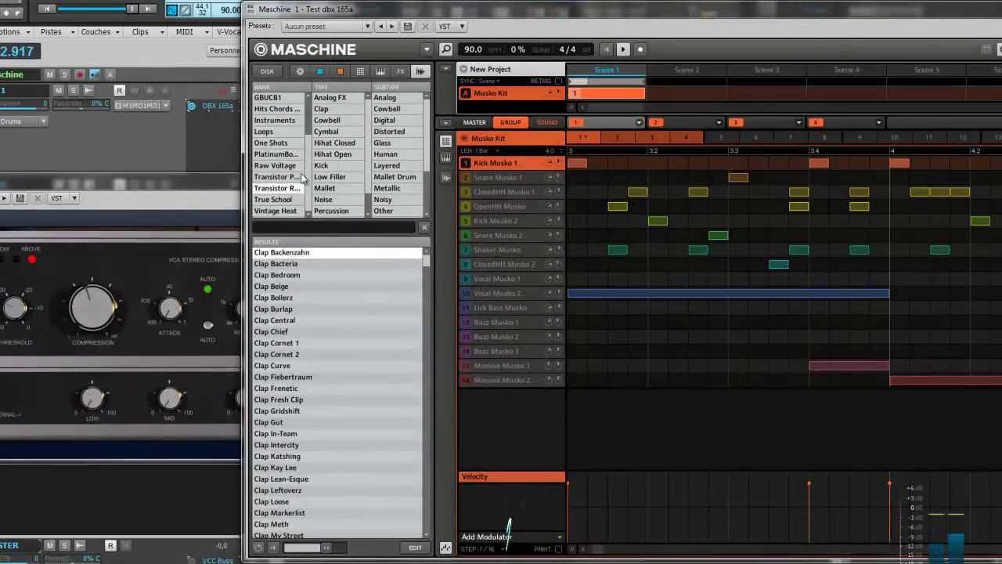
scroll(369, 164, "down", 1)
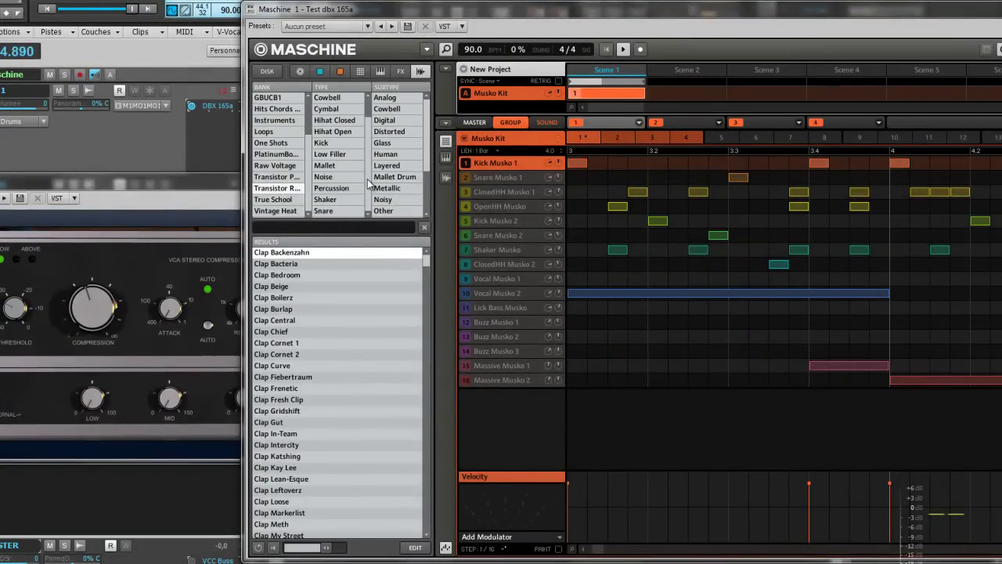
left_click(332, 143)
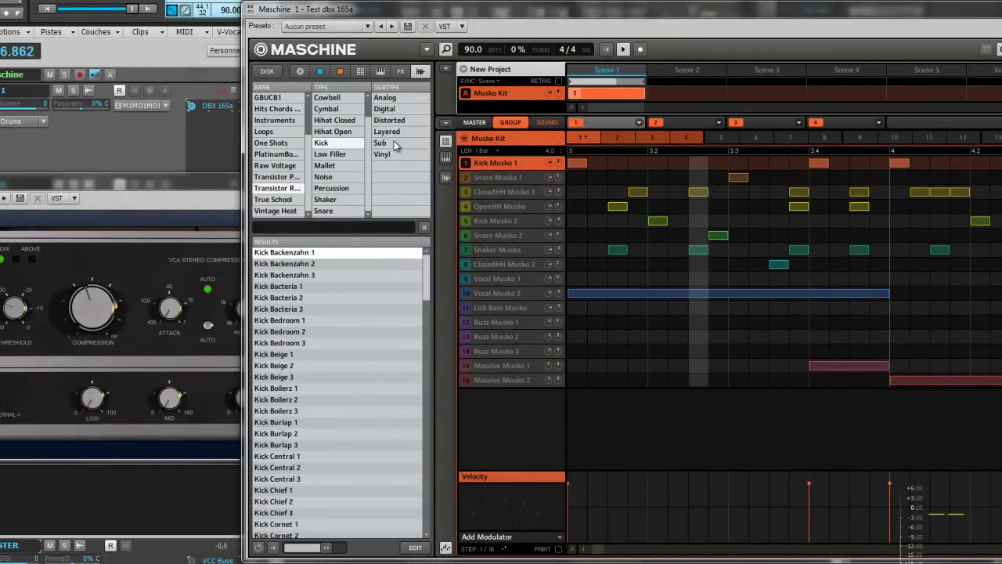
left_click(391, 144)
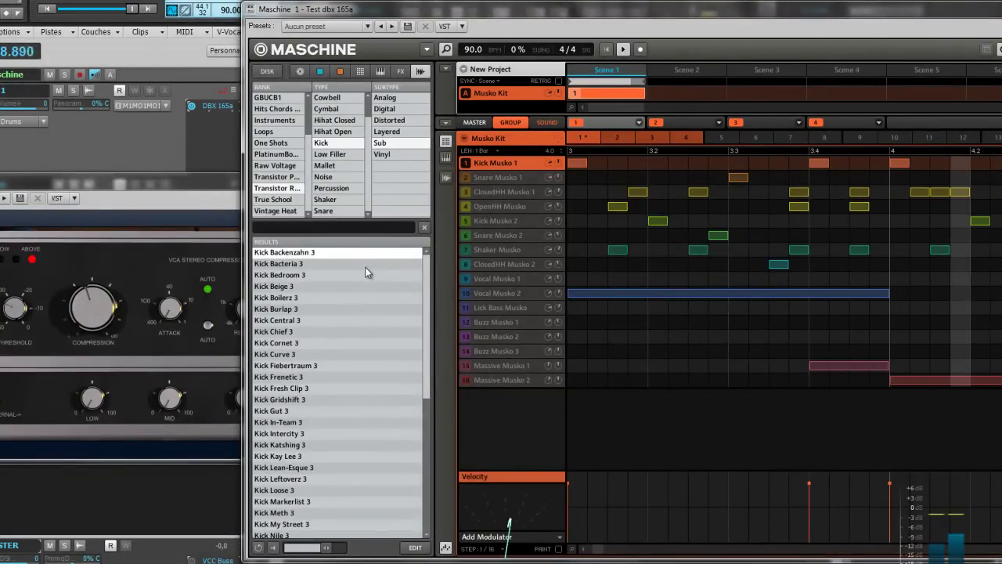
Step: Audition the sub kick samples Kick Bedroom 3, Beige 3 and Boilerz 3, and load Kick Burlap 3 into the first sound
left_click_drag(427, 278, 423, 390)
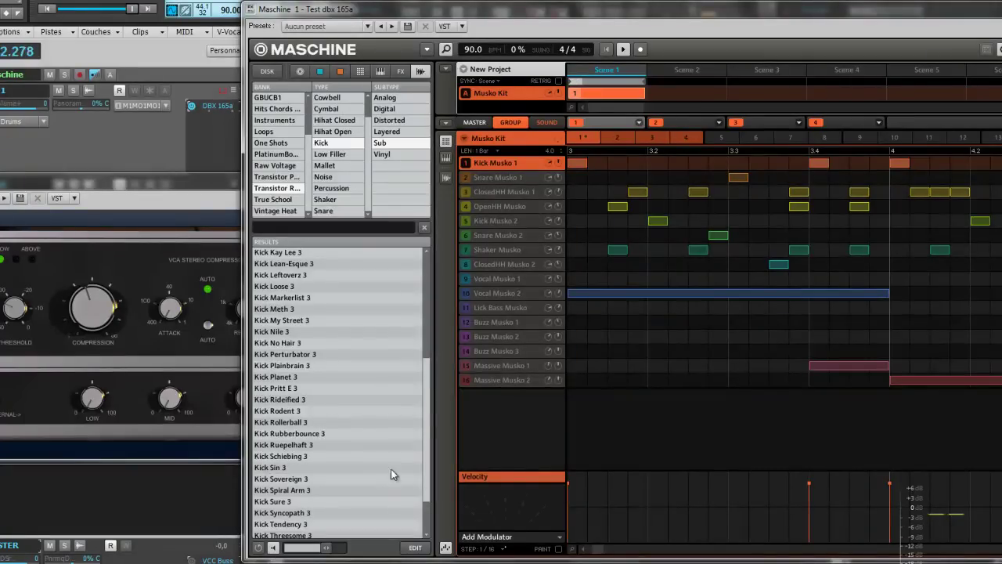
left_click_drag(426, 386, 435, 255)
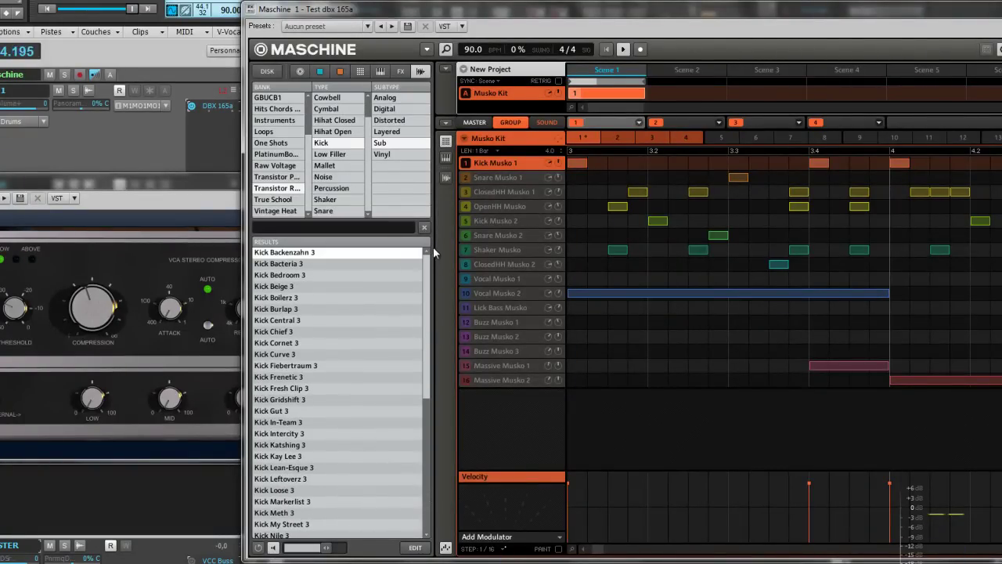
left_click(291, 277)
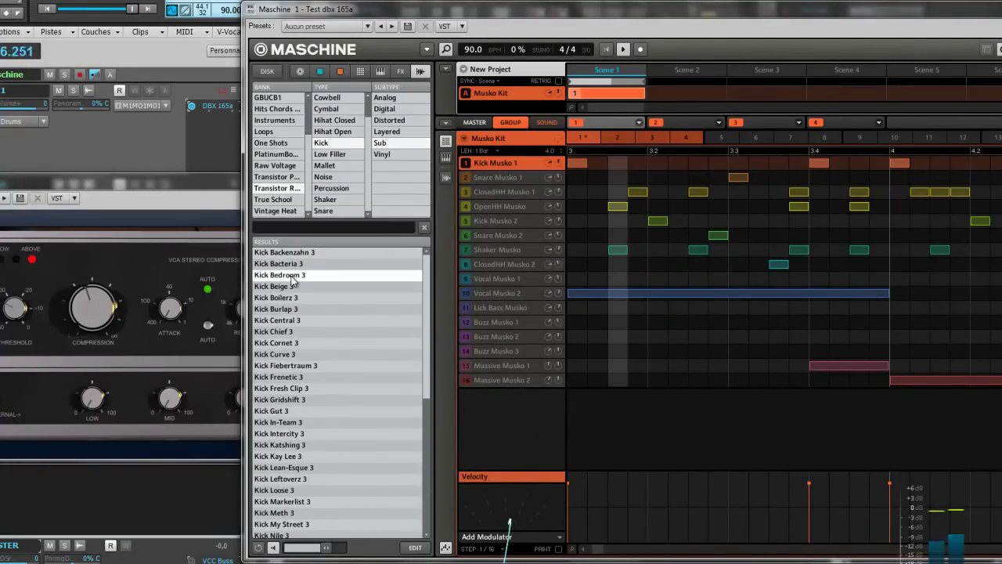
left_click(288, 285)
left_click(288, 298)
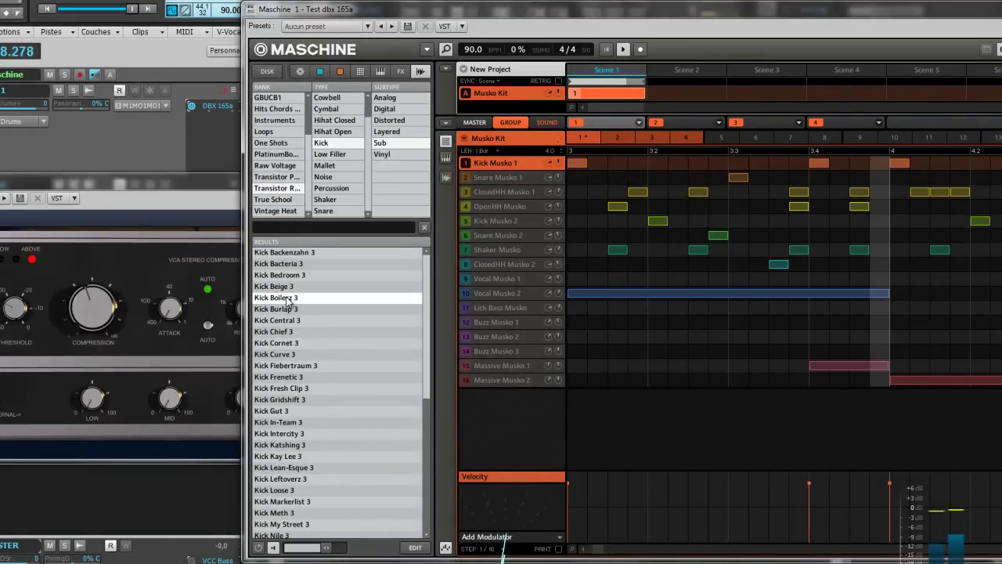
left_click(286, 309)
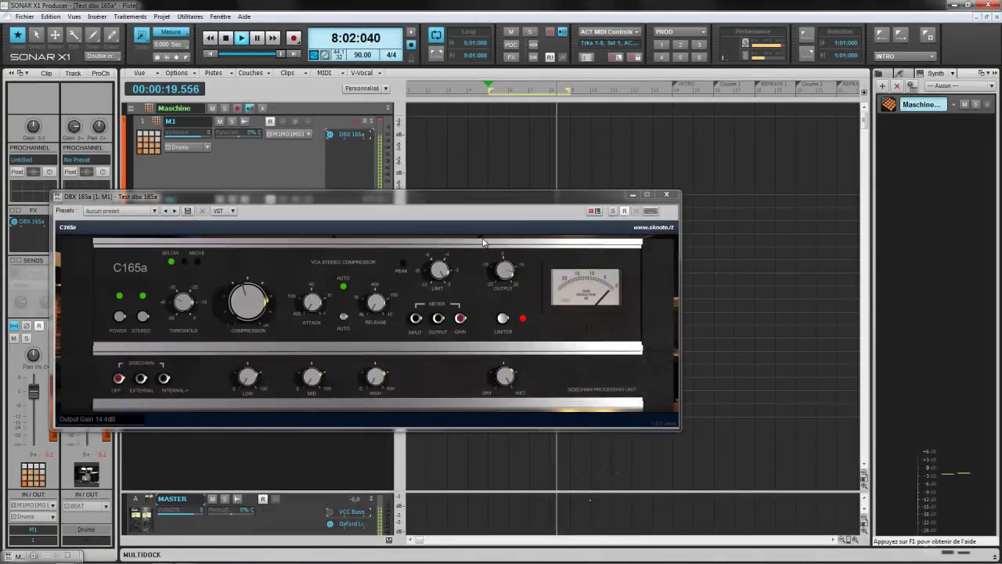
Step: Turn Auto off, use attack 1 dB/ms, set threshold to -29.7 dB and output gain to 12.6 dB, and compare against bypass
left_click(344, 315)
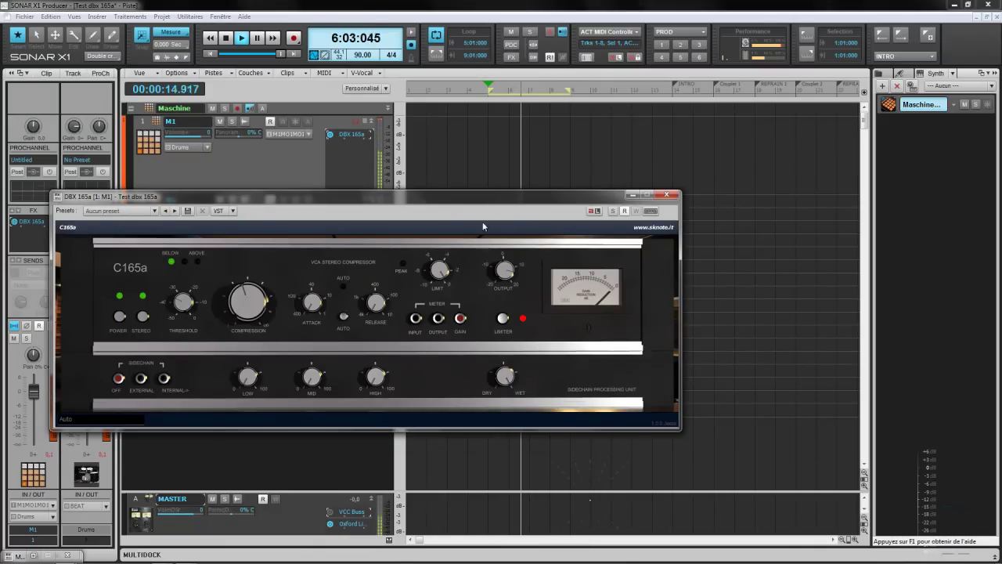
left_click(313, 305)
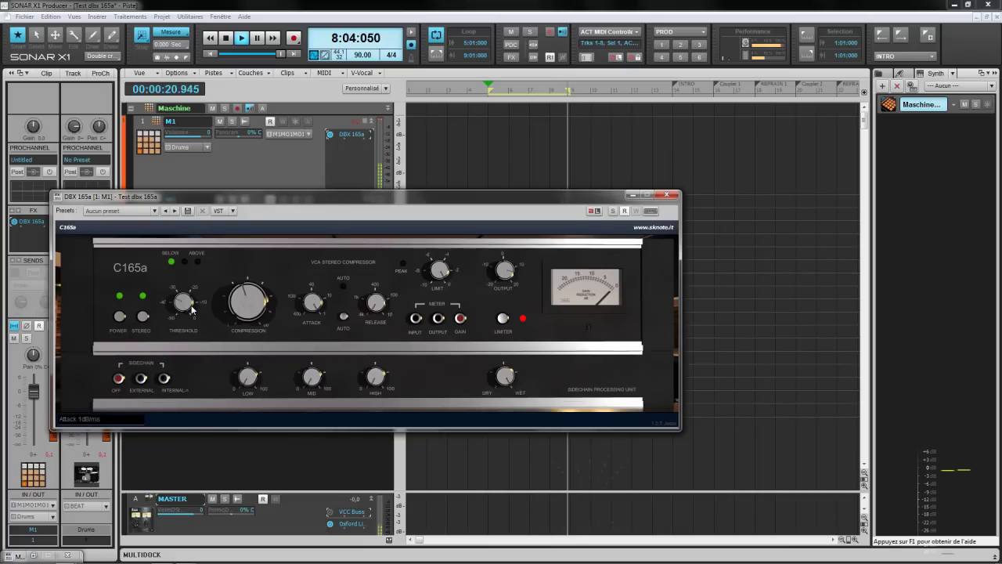
left_click_drag(191, 309, 183, 288)
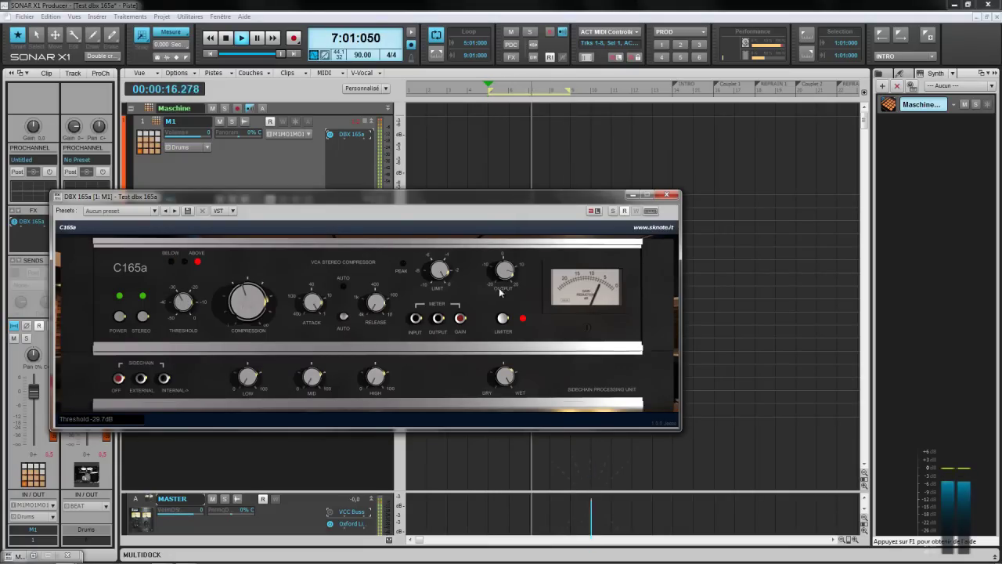
left_click_drag(508, 274, 507, 280)
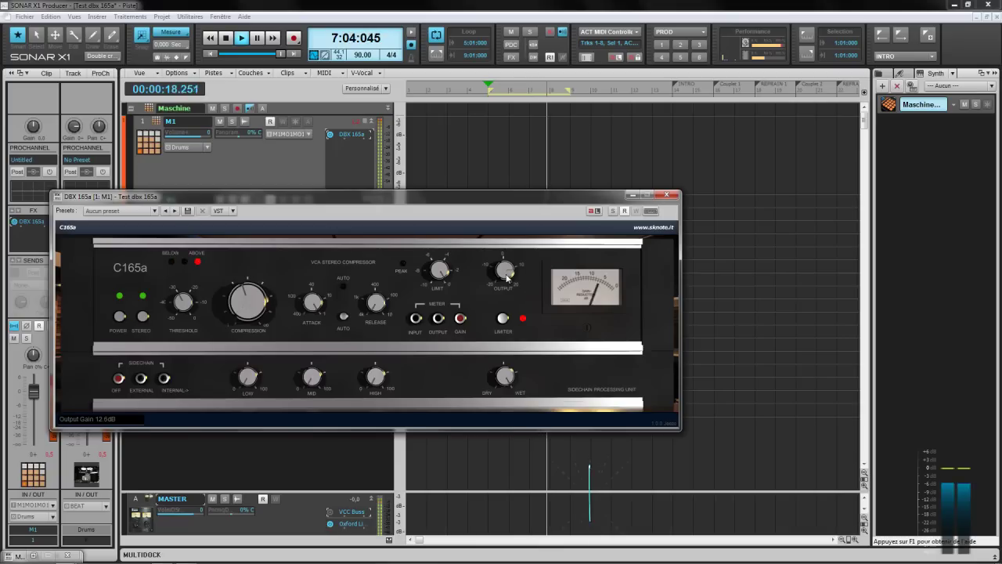
left_click(332, 138)
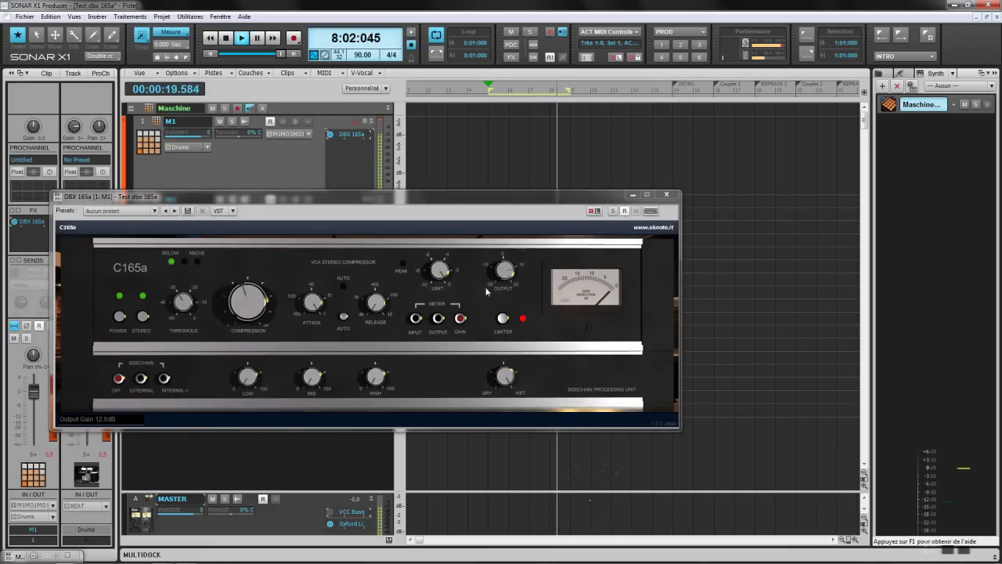
Step: Turn Auto back on, reduce the output gain to 10.6 dB, and compare the kick with the DBX 165a bypassed and enabled
left_click(344, 316)
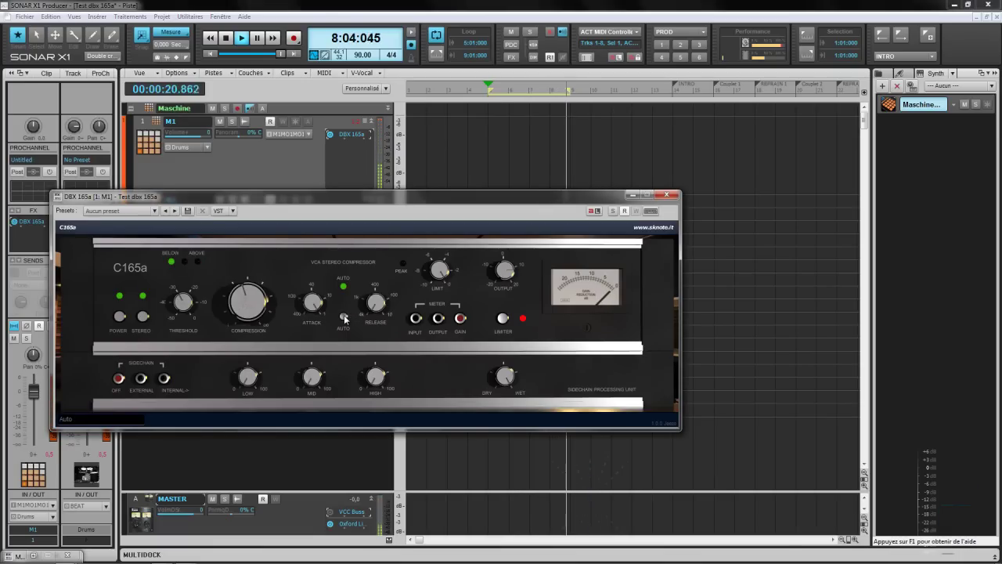
left_click(330, 141)
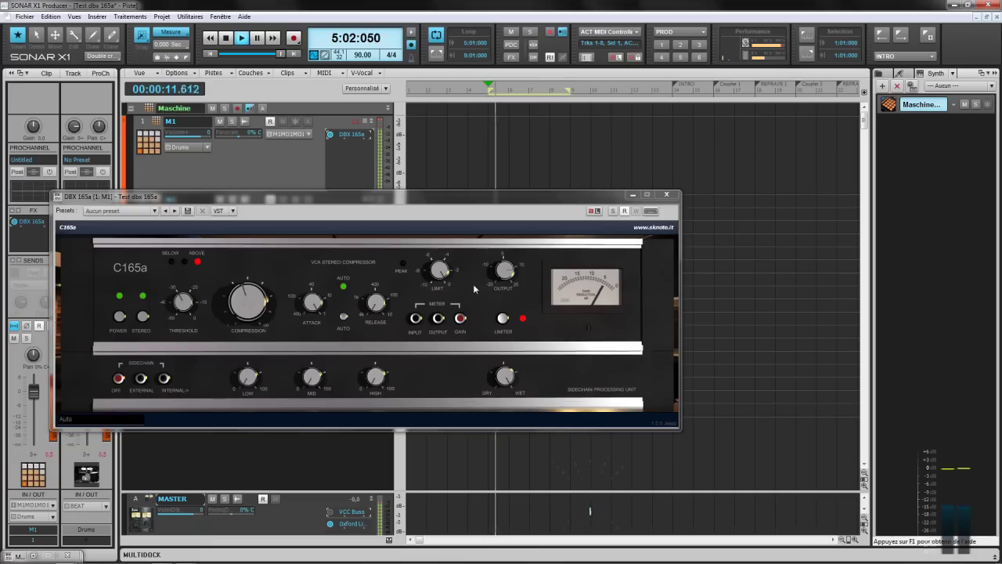
left_click(500, 277)
left_click_drag(500, 277, 500, 279)
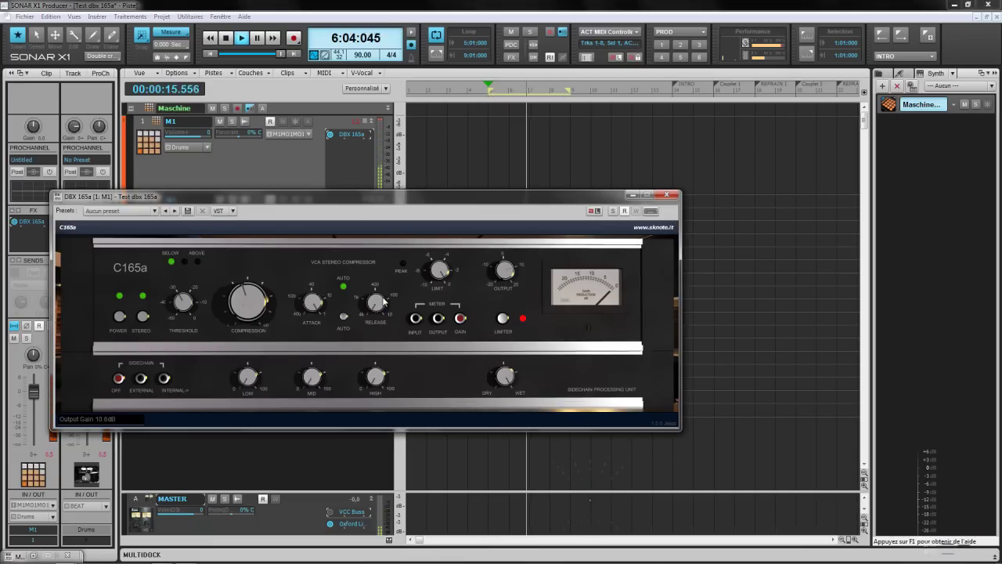
left_click(329, 139)
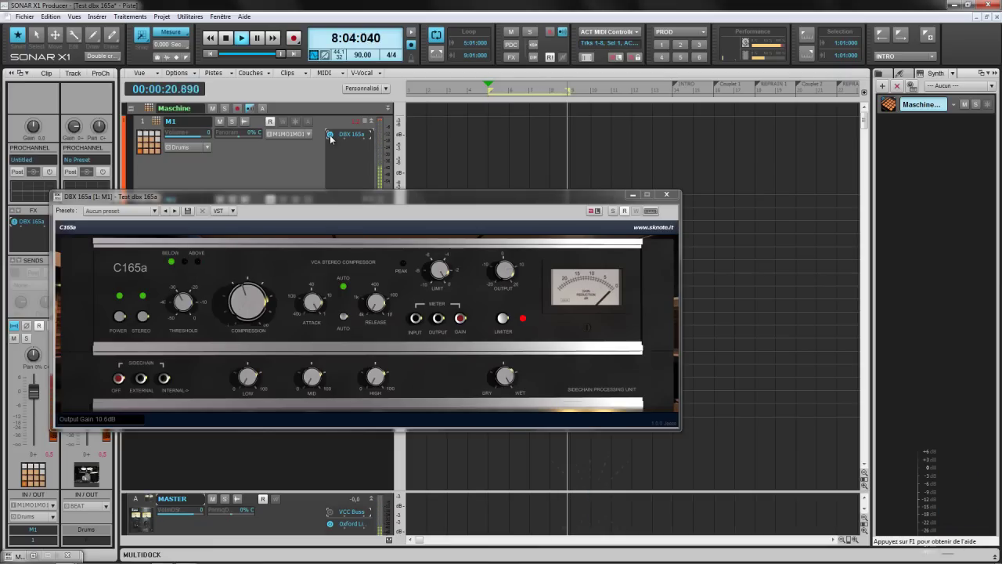
Step: Shift the DBX 165a window and reopen Maschine, placing it so the compressor's enable switch stays accessible
left_click_drag(340, 196, 317, 166)
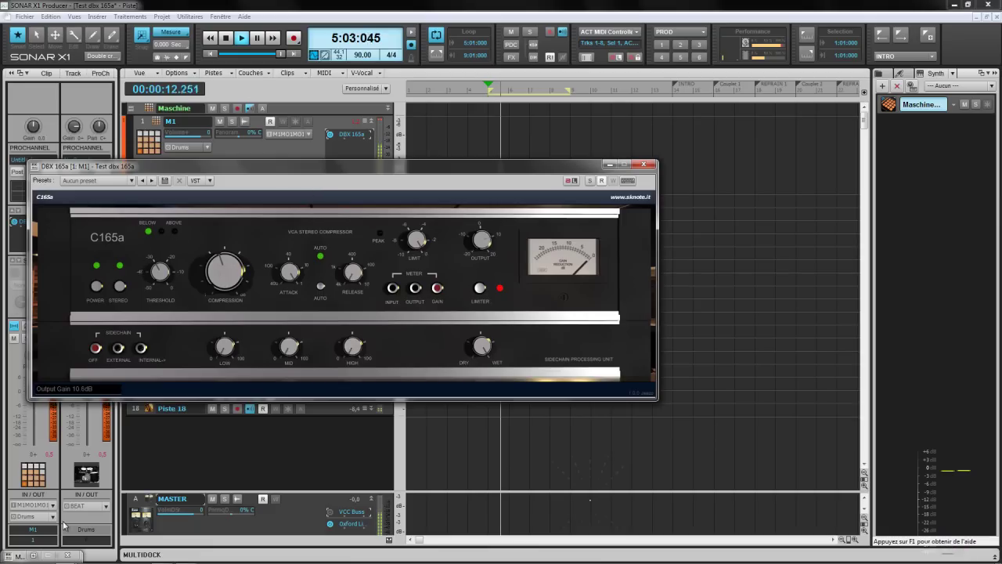
left_click(888, 105)
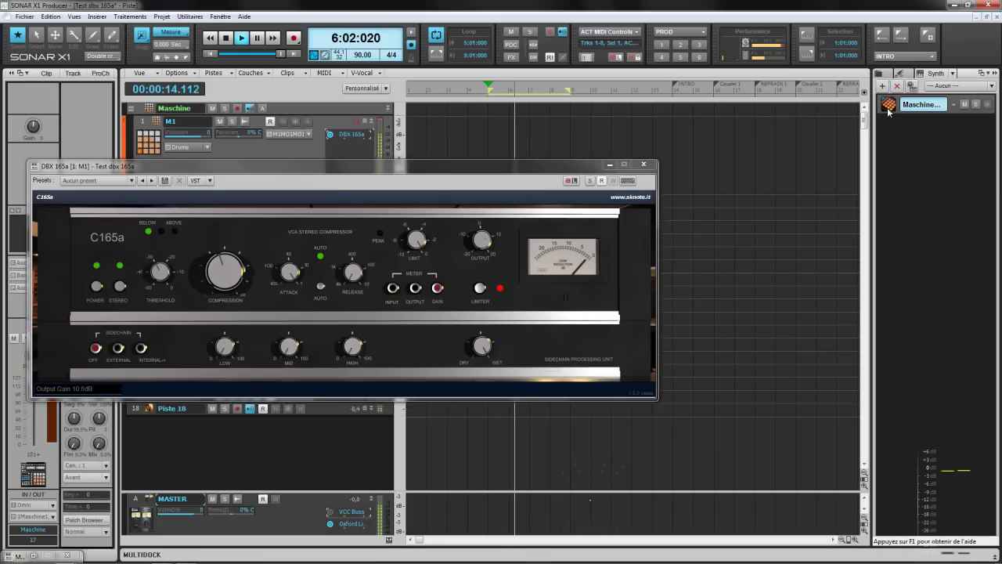
left_click_drag(412, 110, 496, 177)
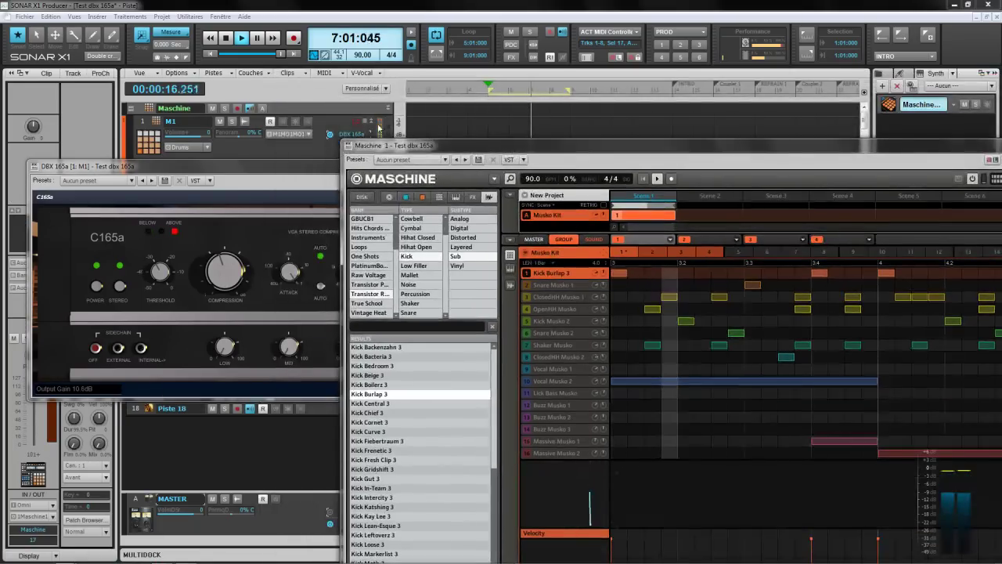
Step: Unsolo Kick Burlap 3, mute sounds 10 to 16 from Vocal Musko 2 through Massive Musko 2, and reposition the Maschine window
left_click(527, 274)
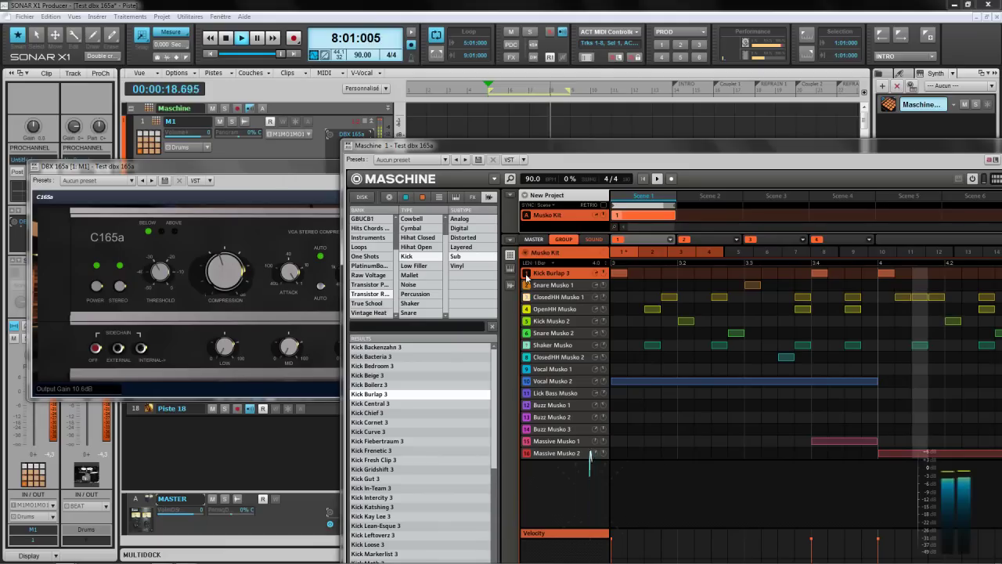
left_click(527, 393)
left_click(527, 405)
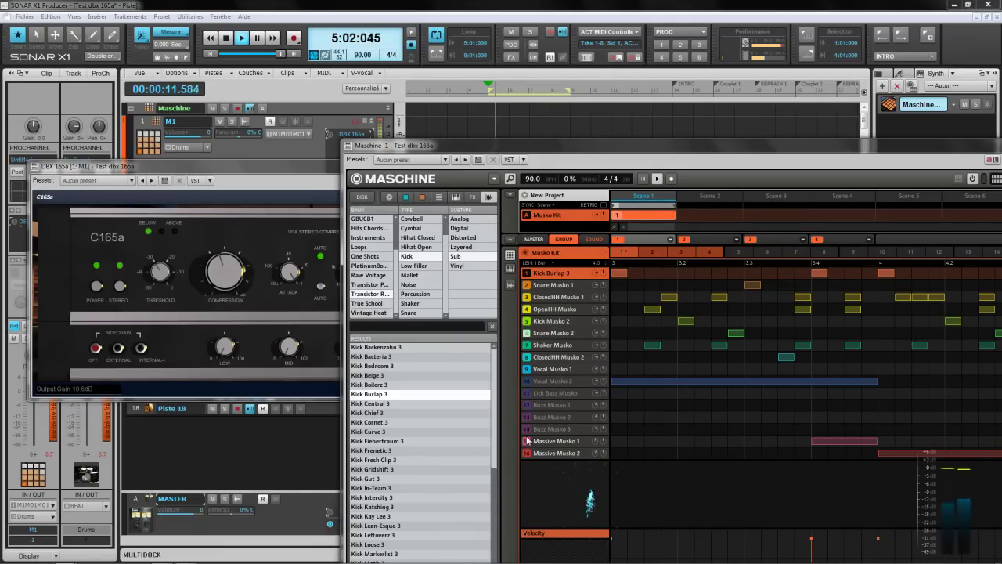
left_click_drag(732, 159, 634, 80)
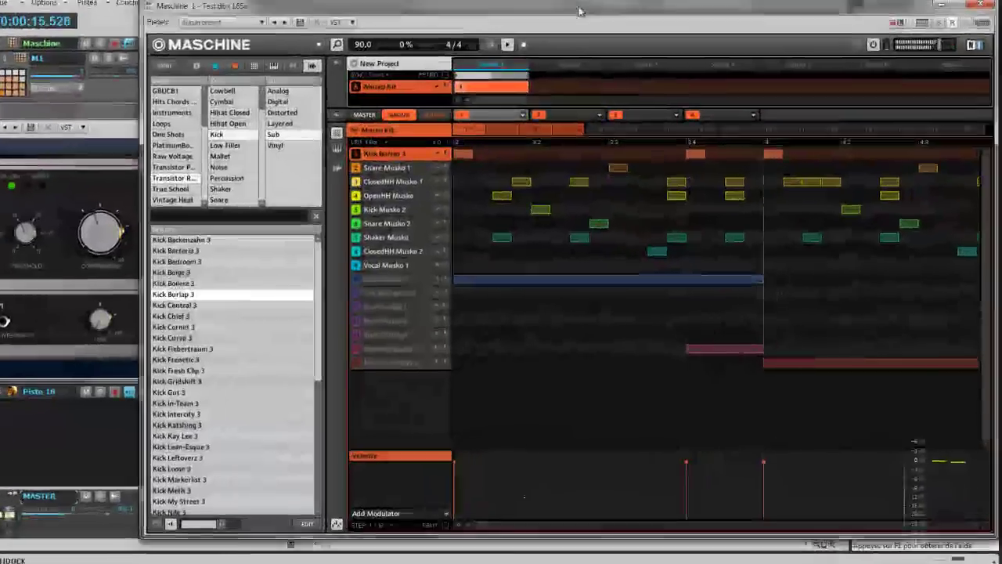
Step: Move the Maschine window aside, bring back the DBX 165a window, and arrange them so the compressor's enable switch stays accessible
left_click_drag(579, 11, 681, 14)
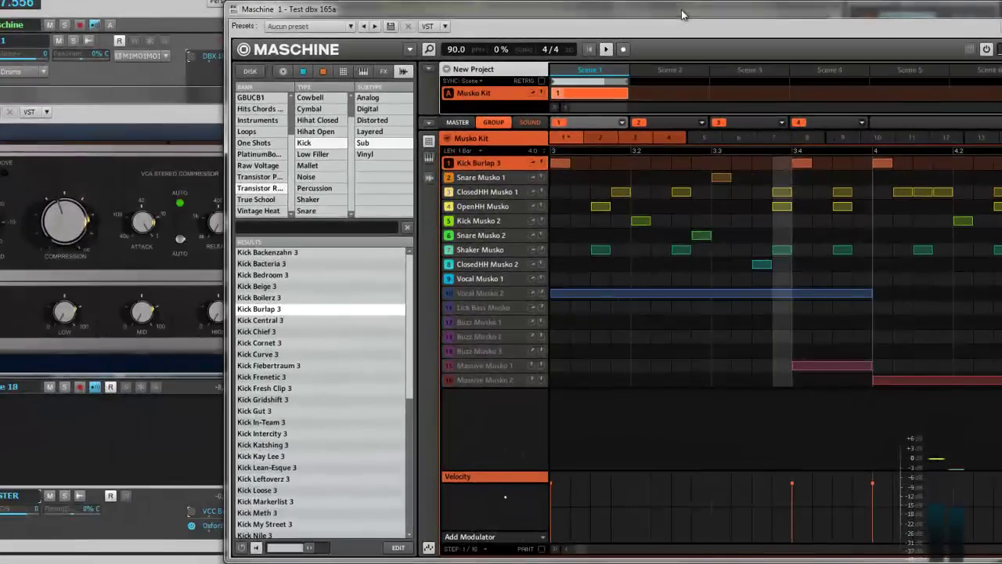
left_click(195, 90)
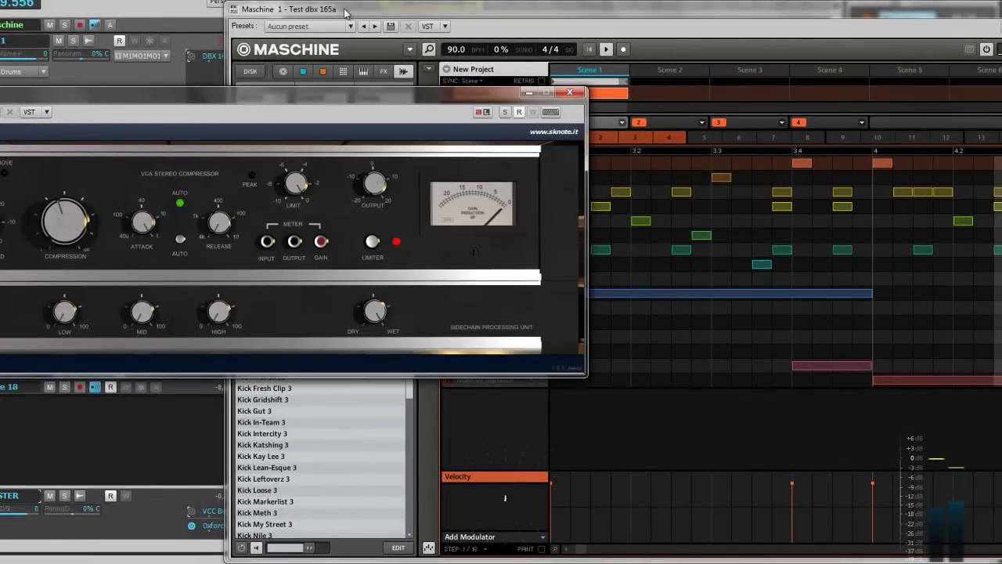
left_click_drag(339, 15, 348, 16)
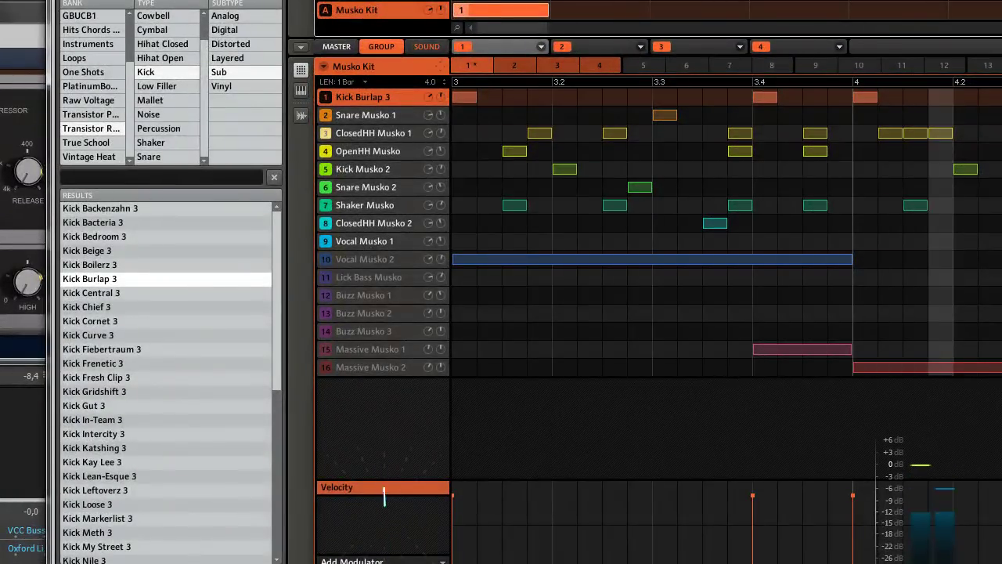
left_click(24, 4)
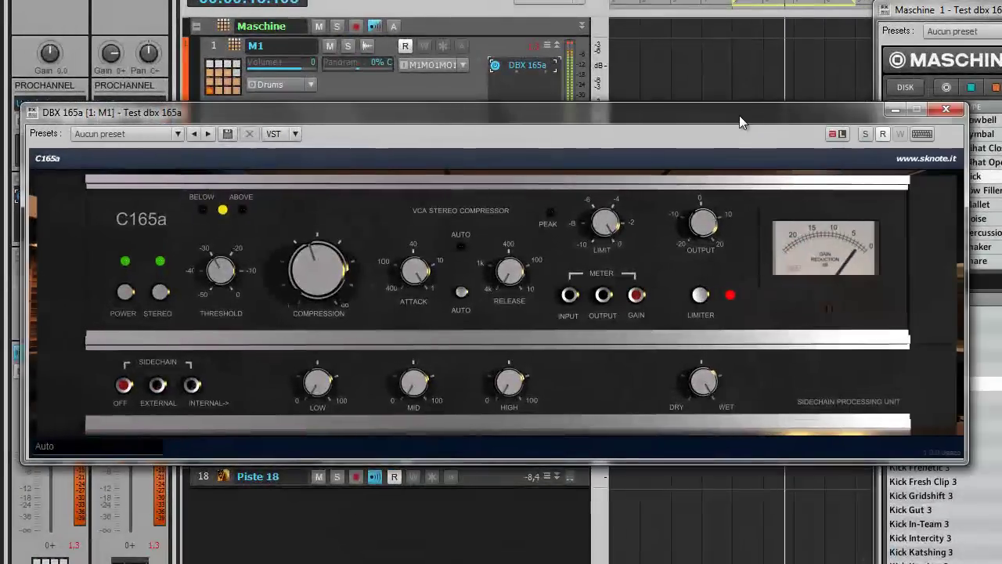
left_click_drag(739, 115, 713, 114)
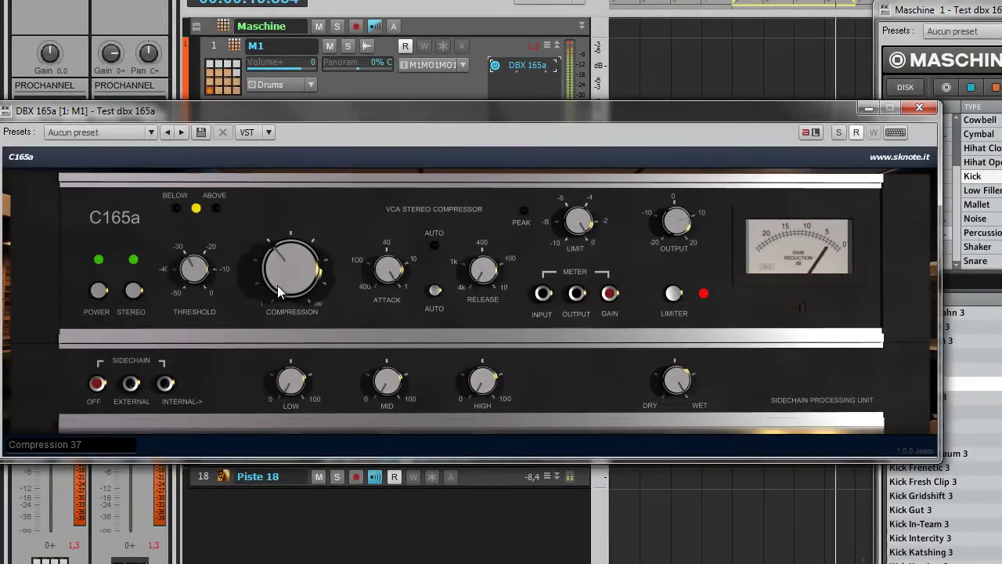
Step: Adjust the compression, set the output gain to 7.0 dB, and compare the beat with Auto on, Auto off and the compressor bypassed
left_click_drag(188, 284, 196, 269)
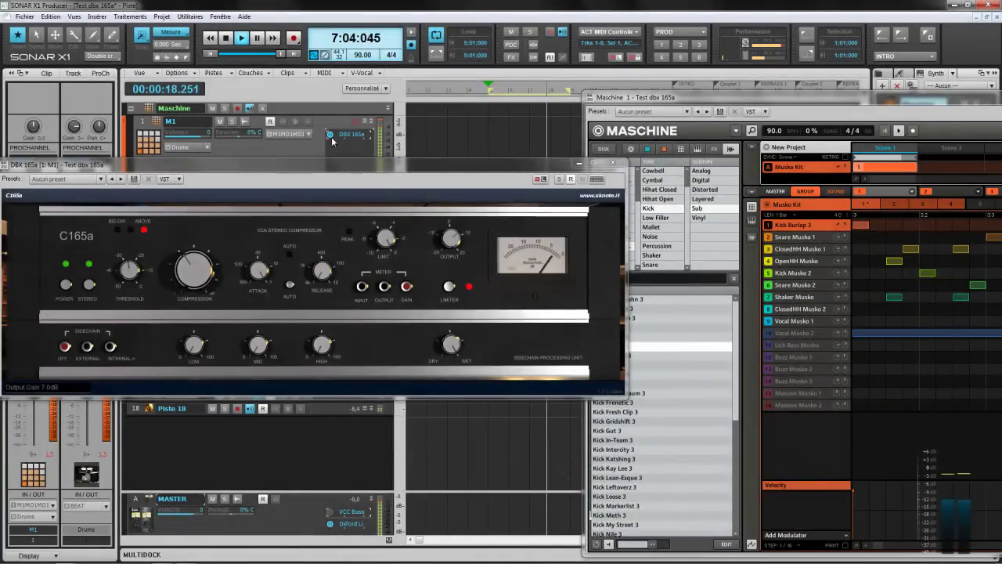
left_click(289, 287)
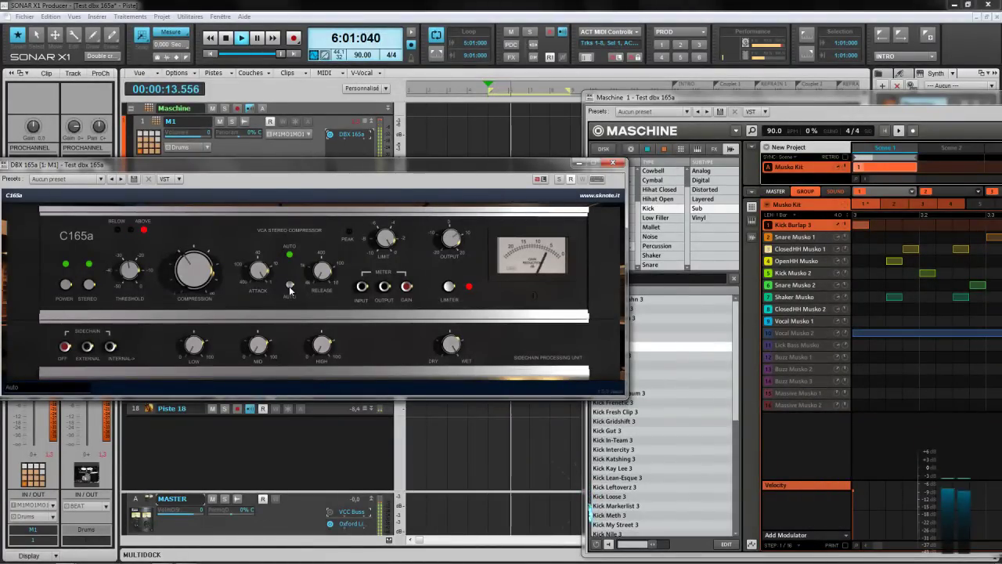
left_click(329, 139)
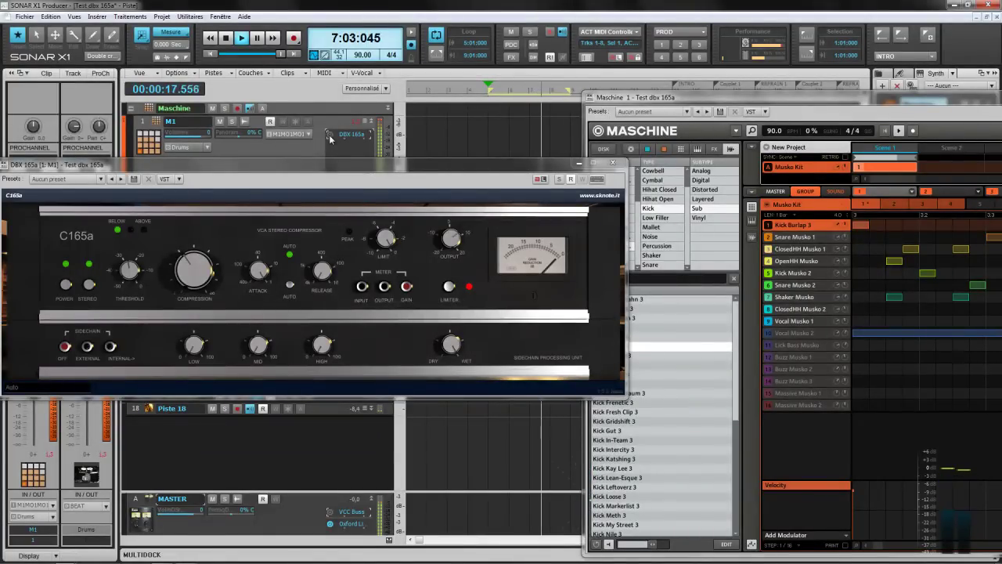
left_click(292, 288)
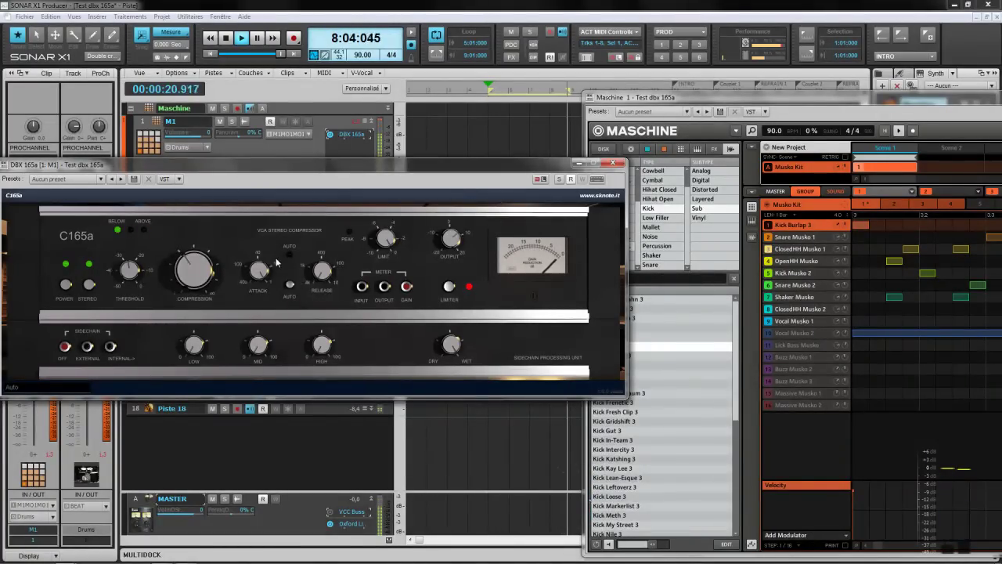
Step: Switch the sidechain to Internal, raise its Low control to 75.5, and set the output gain to 5.6 dB
left_click(111, 347)
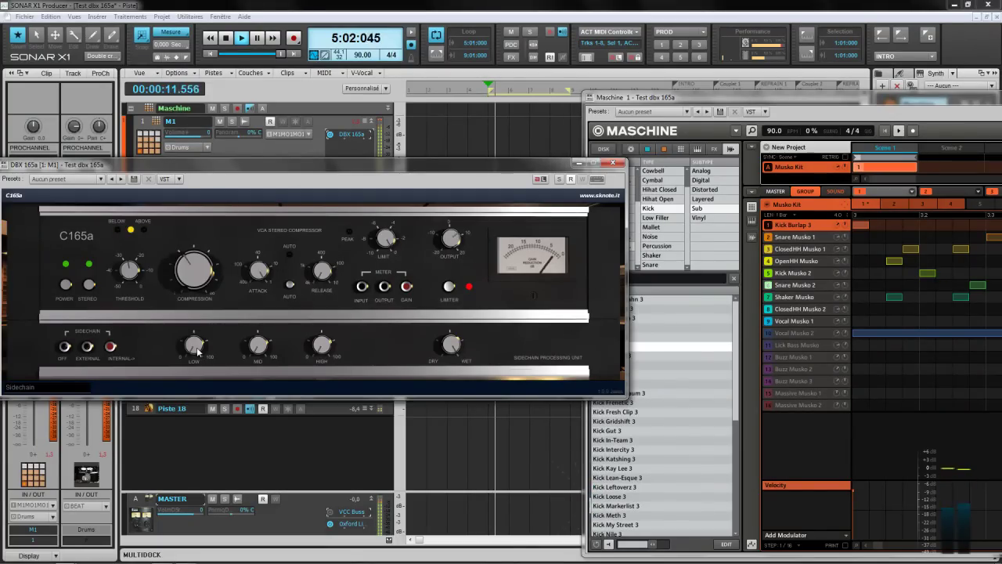
left_click_drag(199, 320, 197, 282)
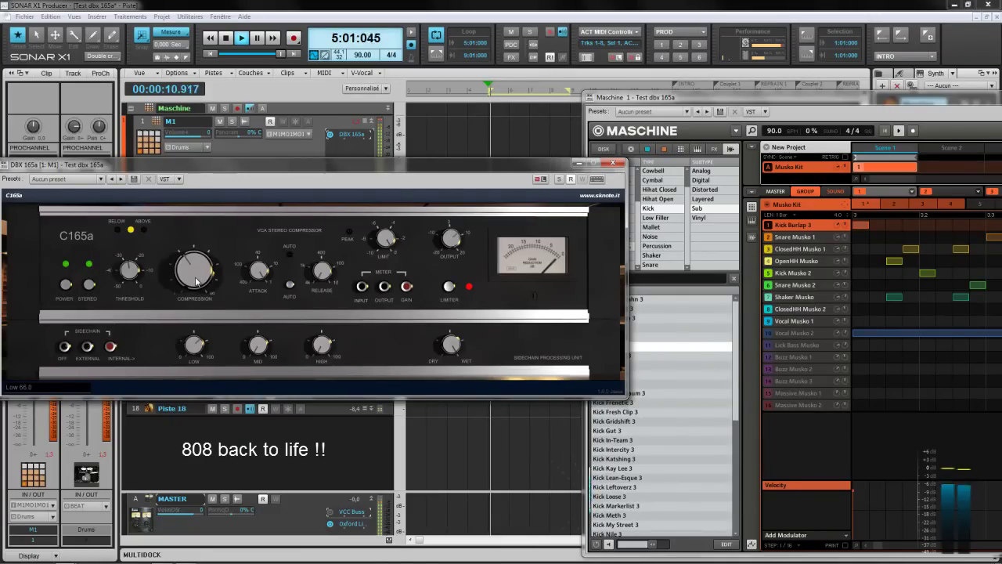
left_click_drag(196, 278, 196, 271)
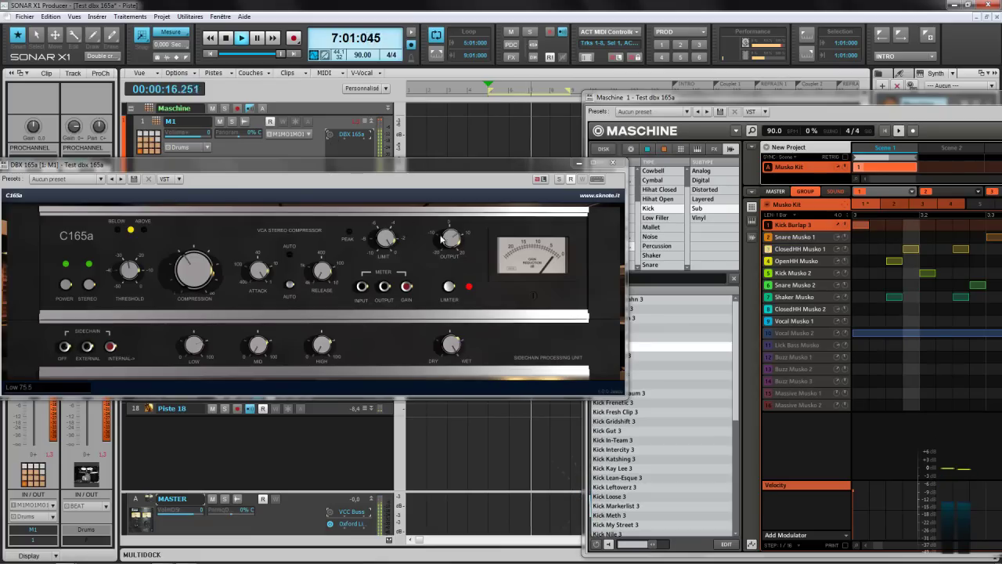
left_click_drag(450, 239, 449, 246)
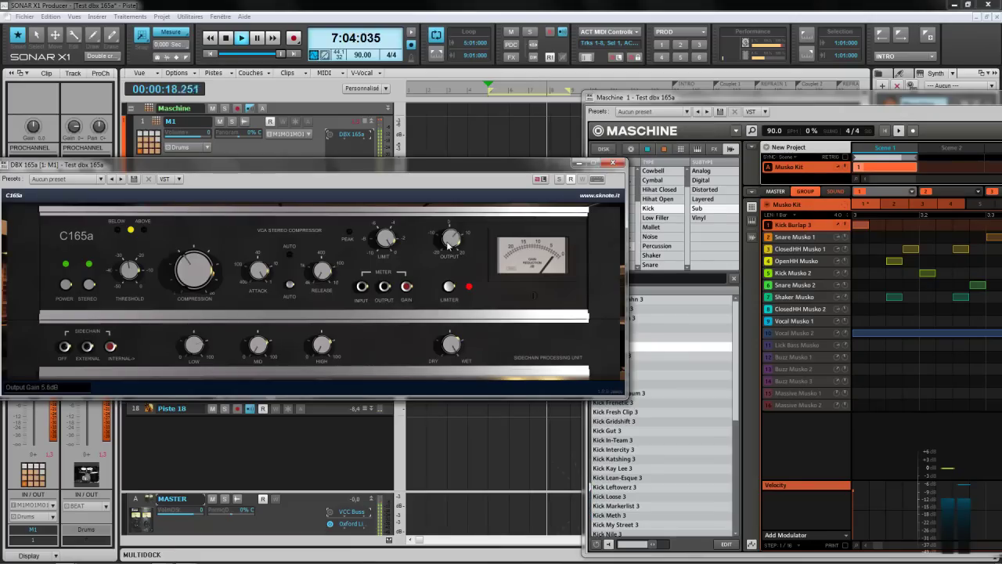
Step: Re-enable the DBX 165a and compare the beat with the sidechain off and on Internal
left_click(329, 138)
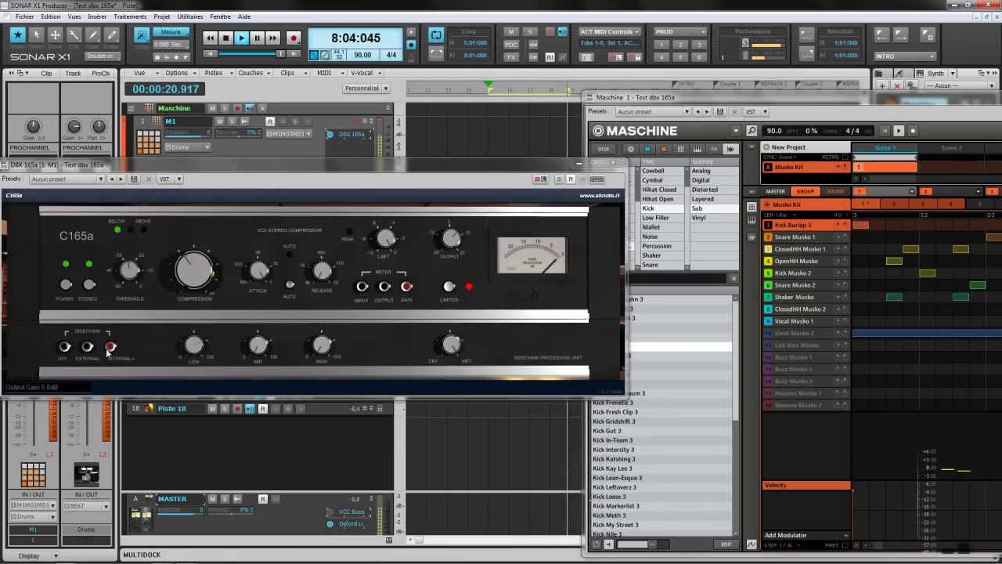
left_click(65, 347)
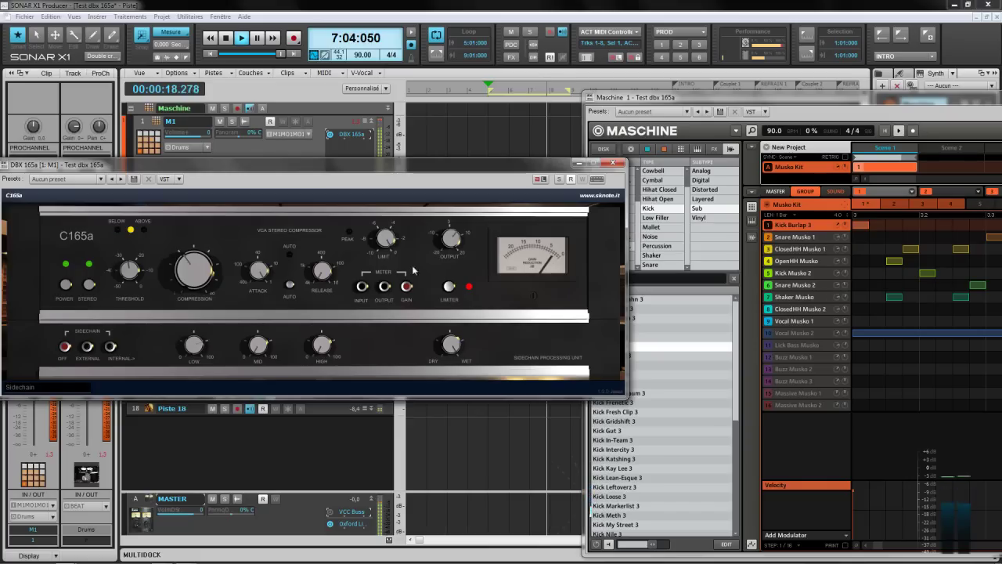
left_click(111, 346)
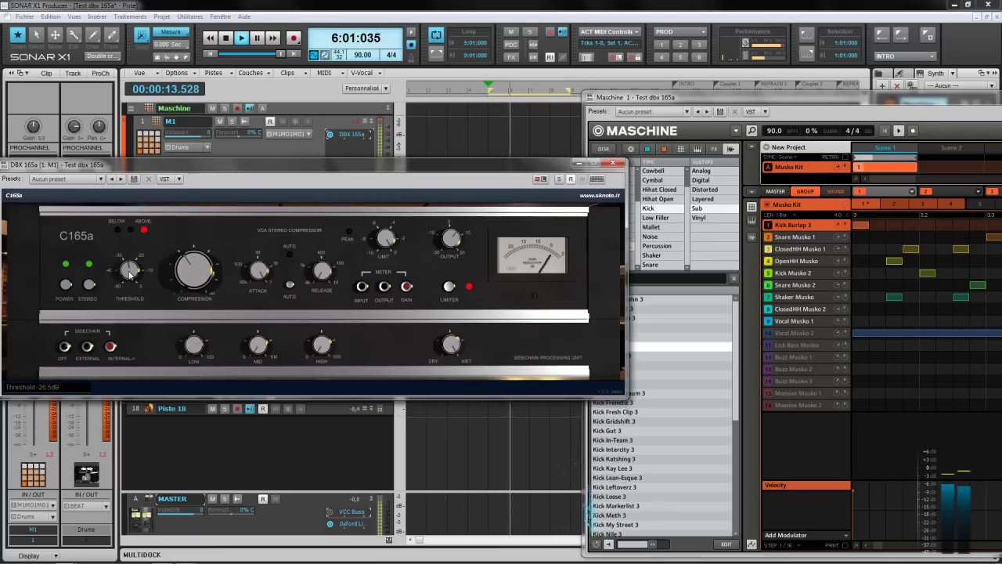
Step: Audition several threshold levels, settle the threshold at -30.5 dB, and set the compression to 39
left_click_drag(130, 274, 132, 288)
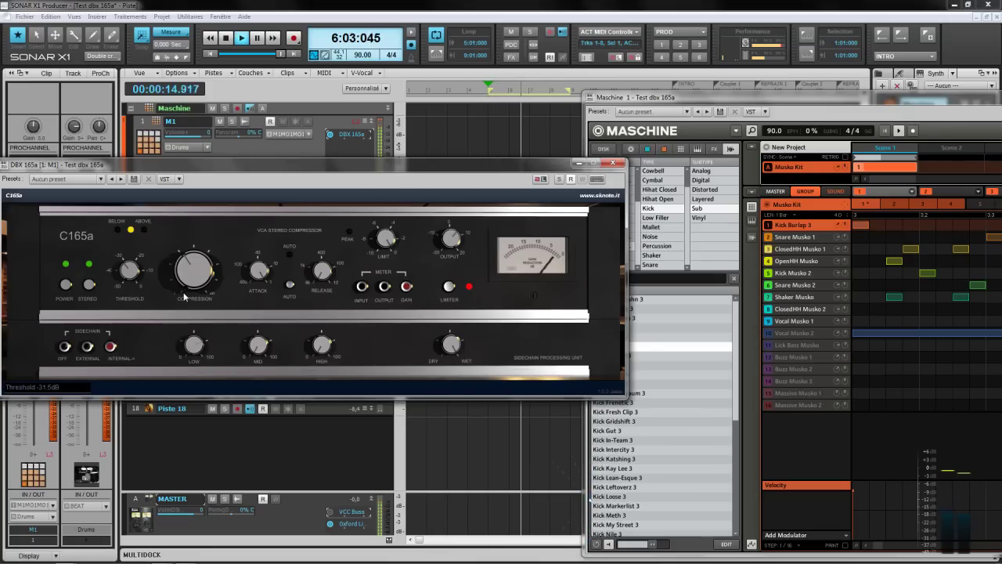
left_click_drag(137, 275, 130, 262)
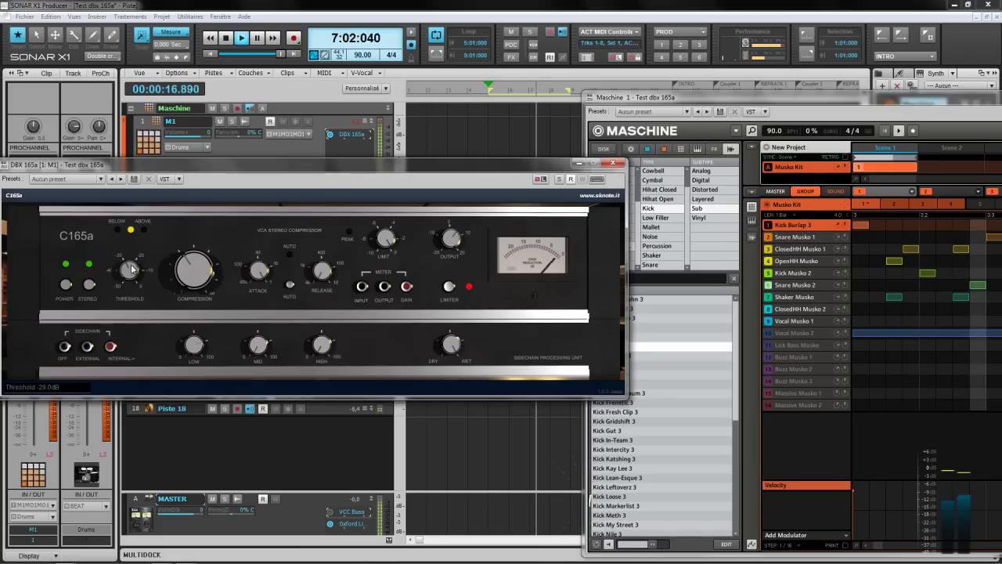
scroll(131, 266, "up", 2)
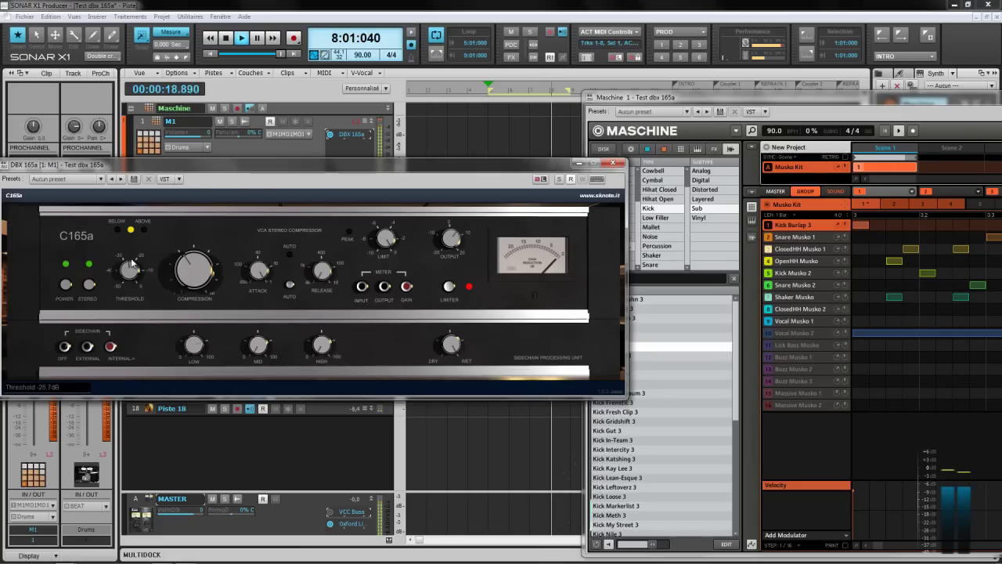
scroll(132, 267, "down", 6)
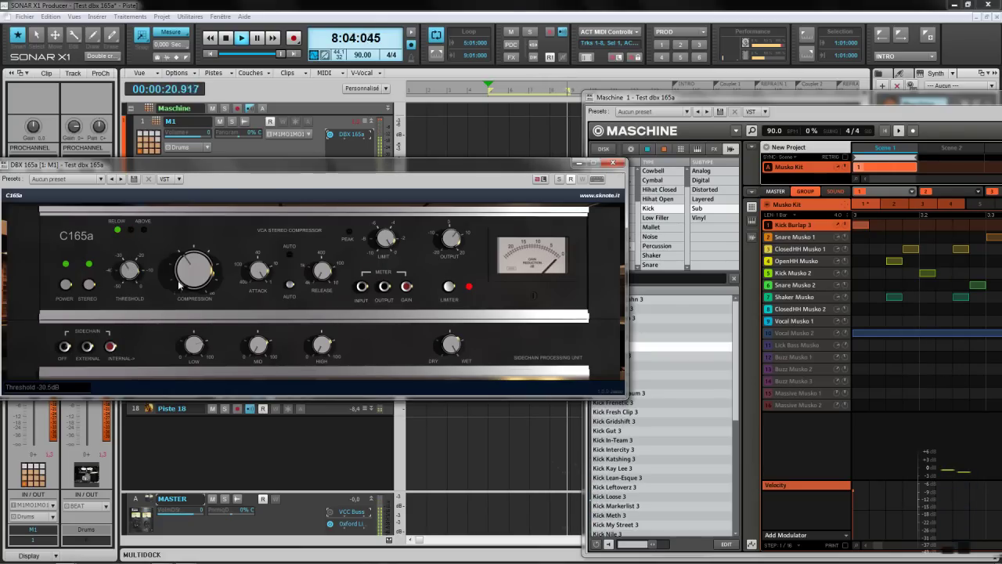
mouse_move(189, 285)
left_mouse_down()
mouse_move(189, 269)
mouse_move(188, 278)
left_mouse_up()
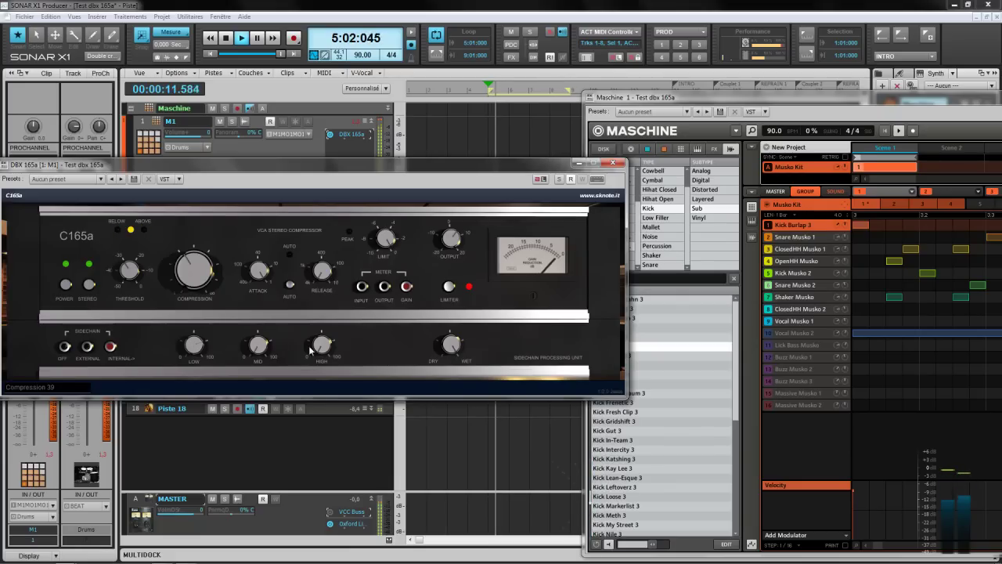
Step: Audition the sidechain Mid at 78.5 against bypass and a raised High, returning both controls to 0.0
left_click_drag(264, 354, 268, 276)
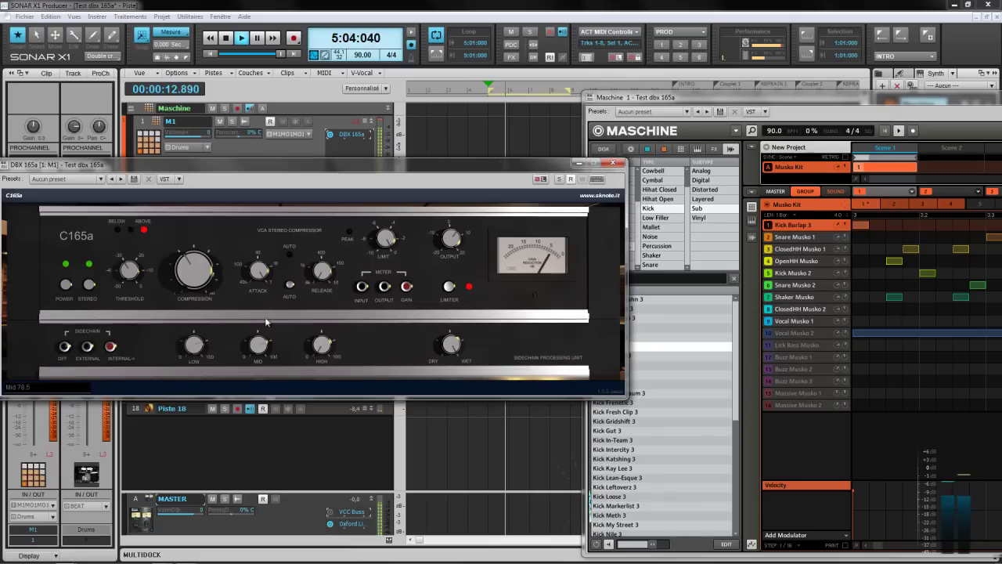
left_click(331, 135)
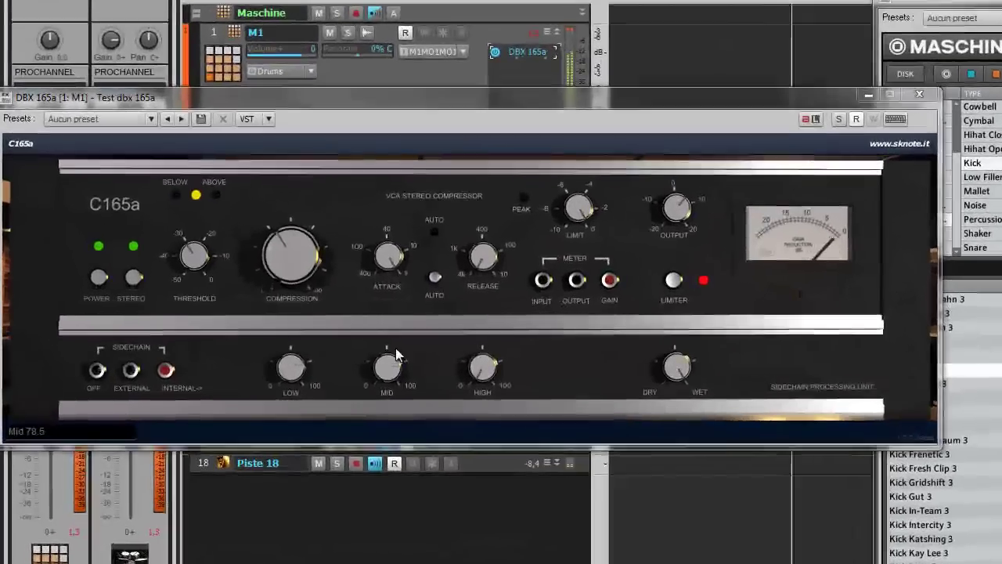
left_click_drag(259, 341, 256, 373)
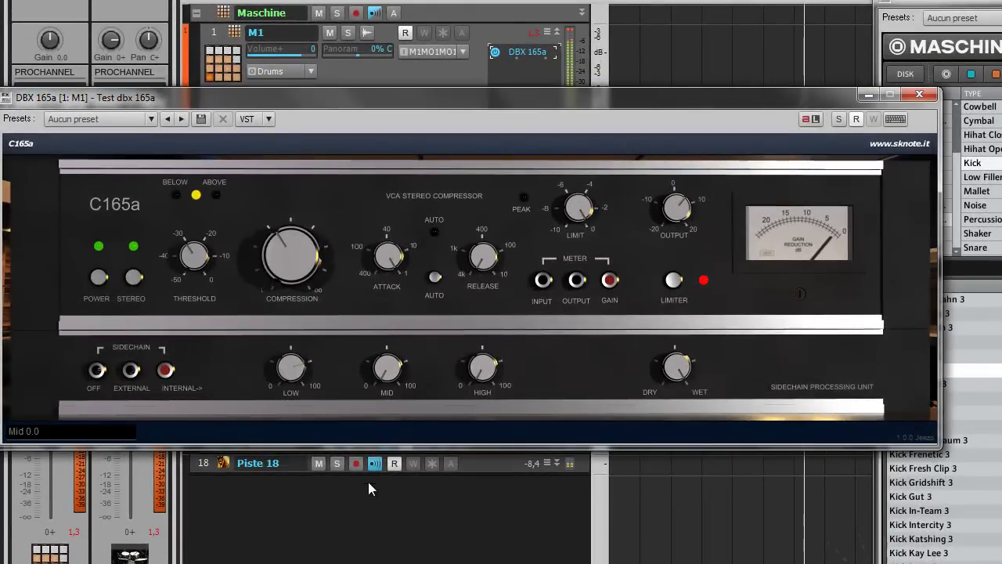
left_click_drag(483, 358, 491, 230)
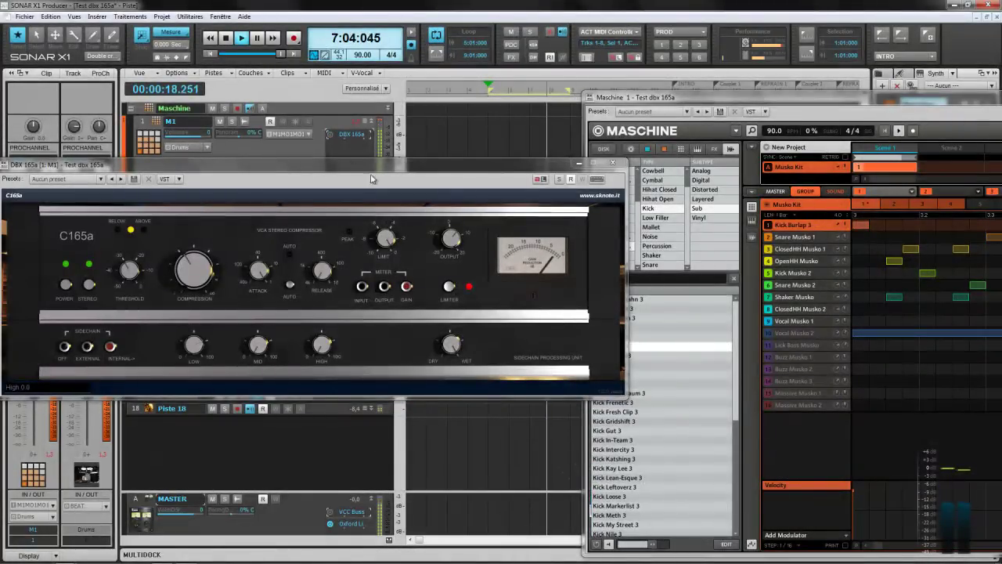
Step: Set the output gain to 7.2 dB, compare a dry/wet mix of 47.5 with bypass, and restore the mix to 100.0
left_click_drag(452, 239, 455, 235)
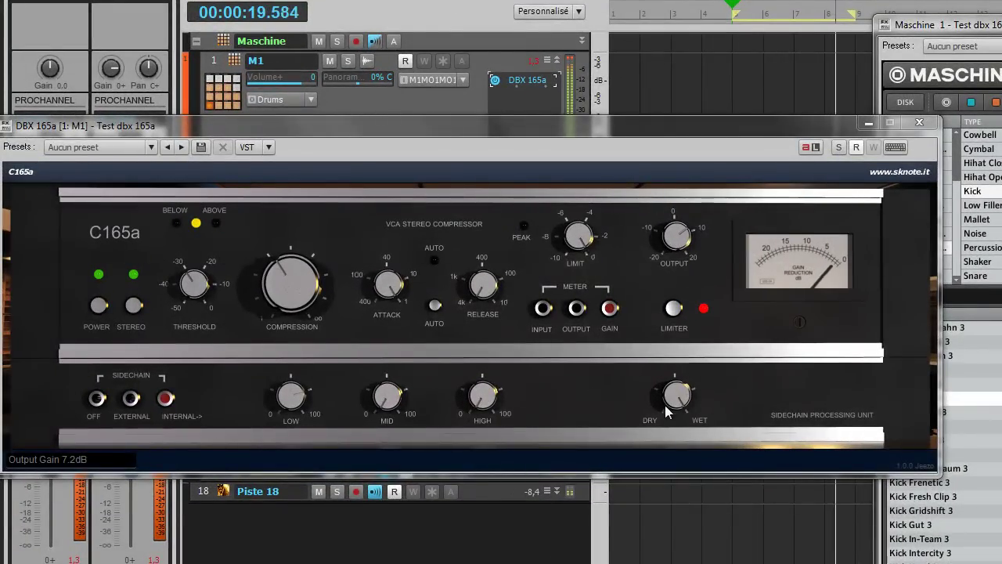
left_click_drag(675, 396, 681, 486)
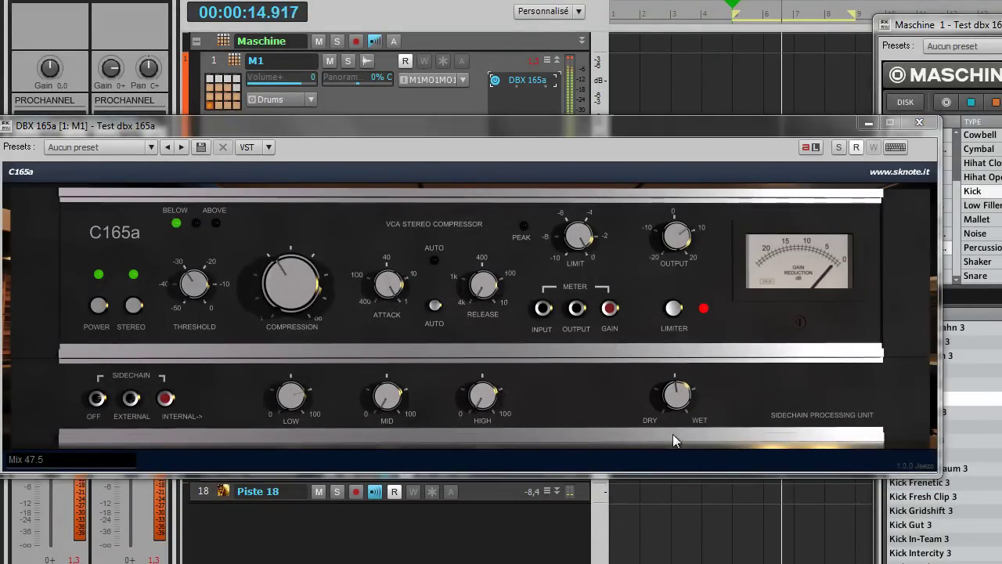
left_click(495, 81)
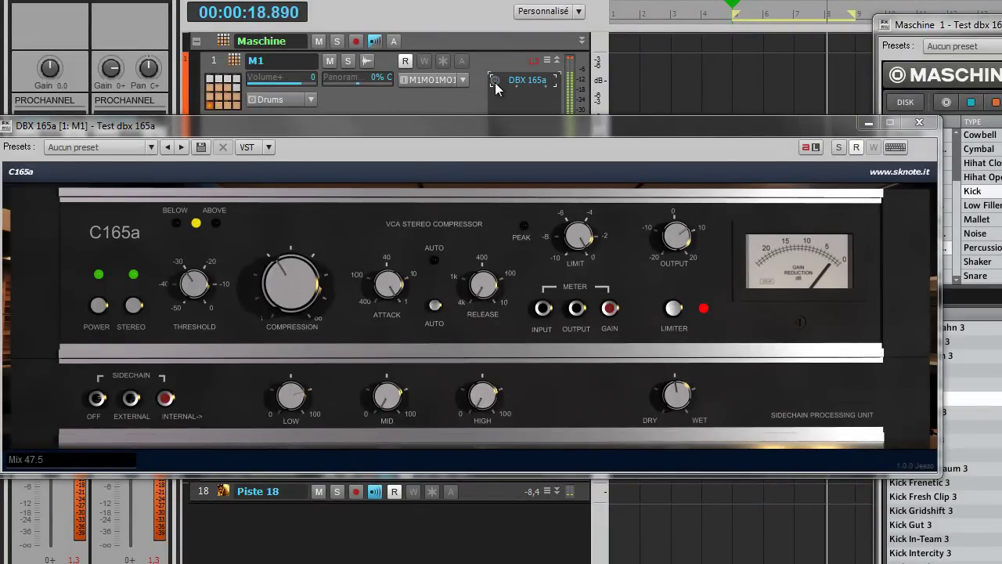
left_click(495, 81)
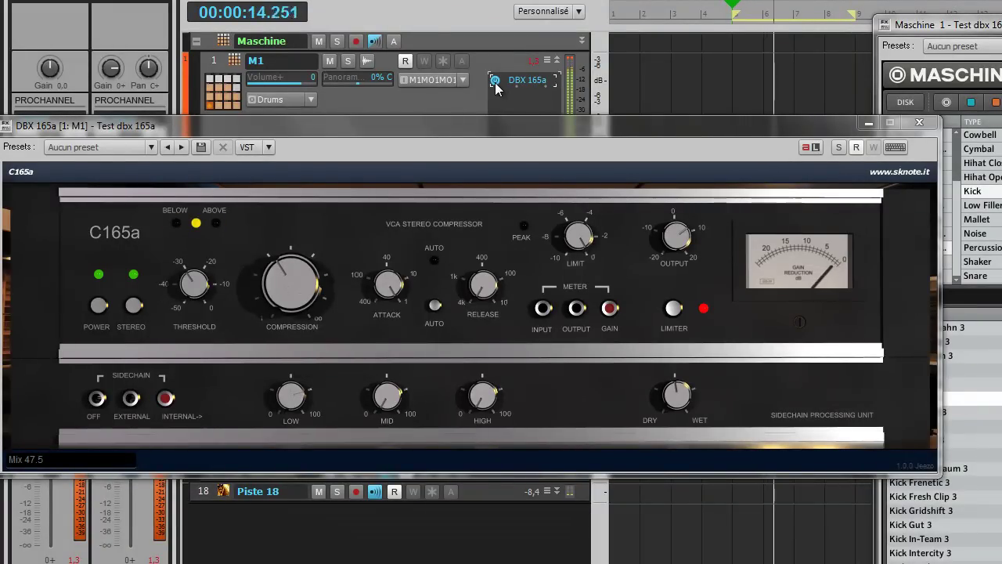
left_click(495, 80)
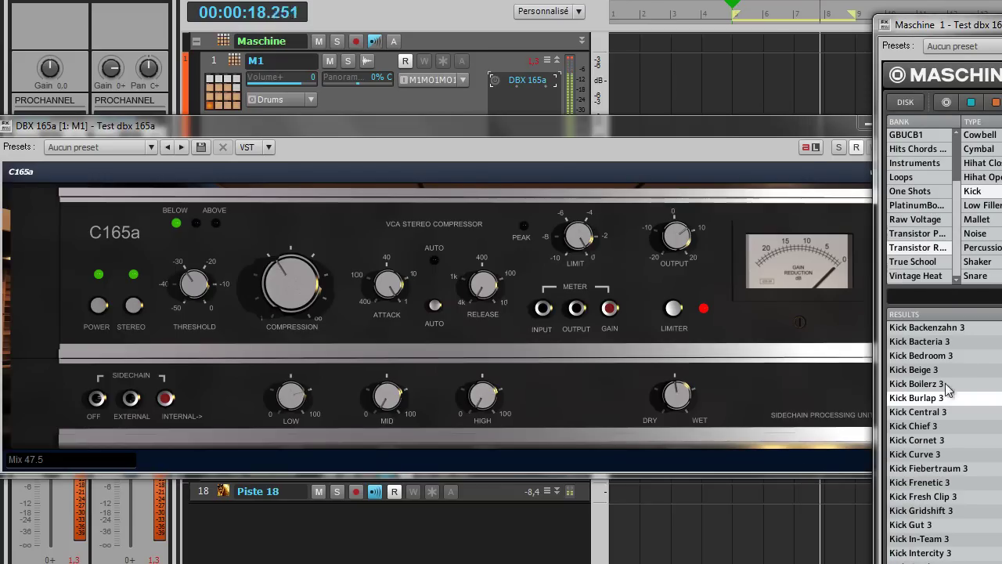
left_click(495, 81)
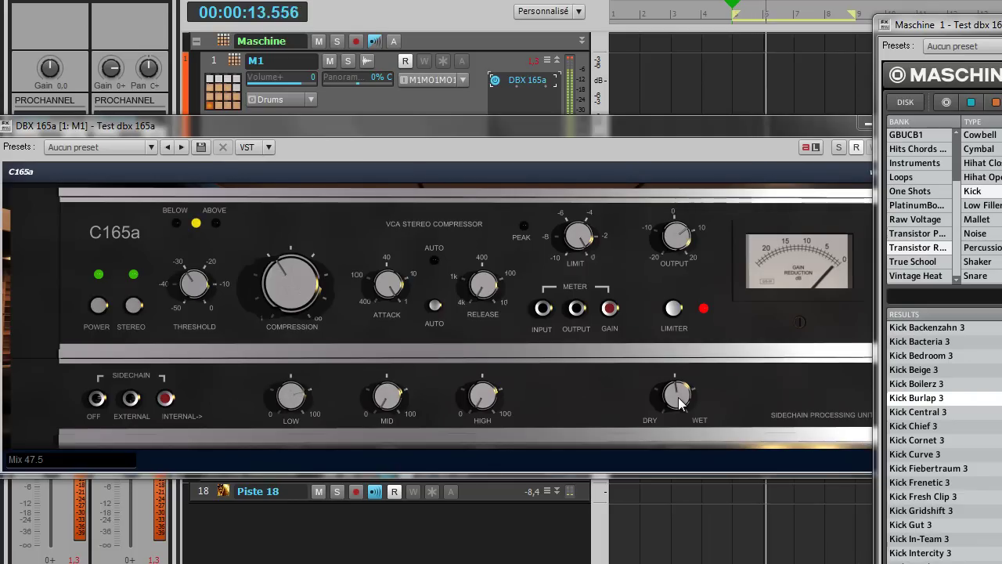
left_click_drag(680, 402, 666, 362)
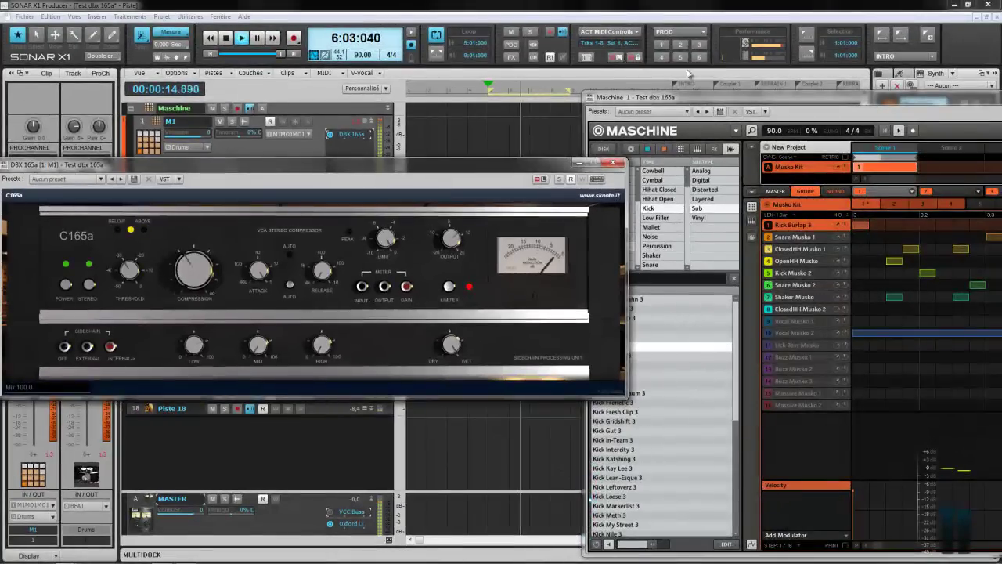
Step: Display the full console view and solo the Piste 18 track
key("2")
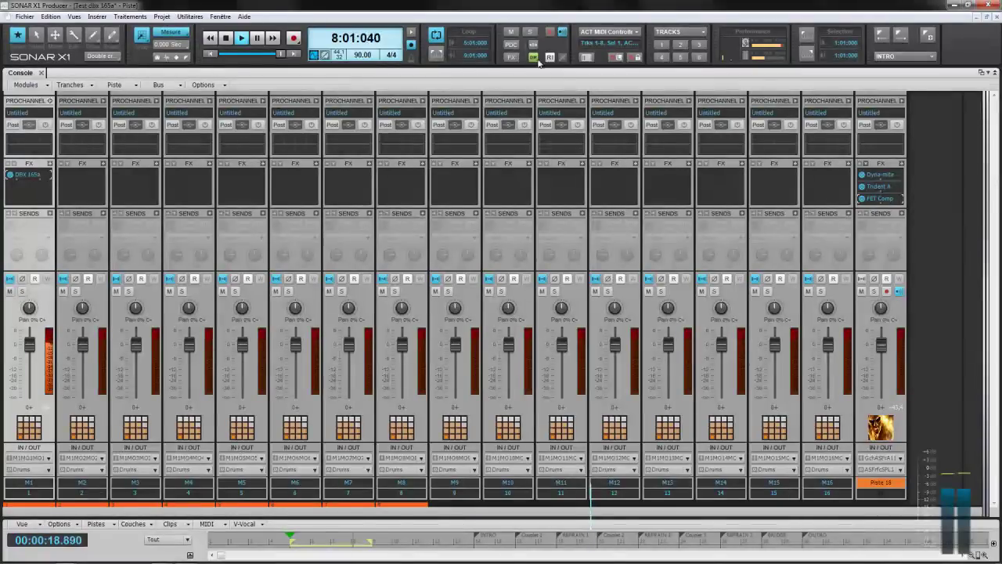
left_click(874, 291)
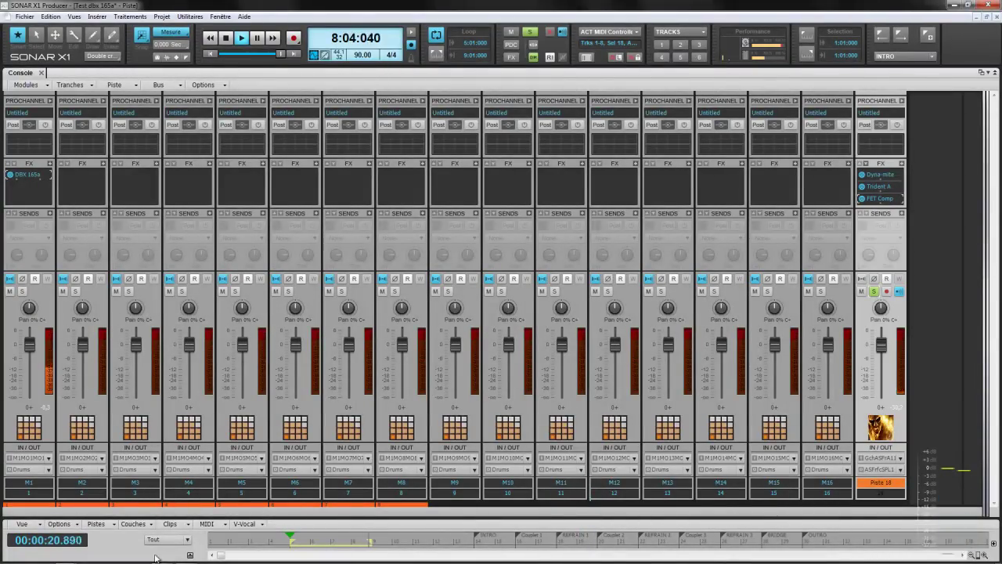
Step: Check the screen recorder's elapsed duration, hide the recorder, and open the DBX 165a window from the M1 channel's effects
left_click(186, 557)
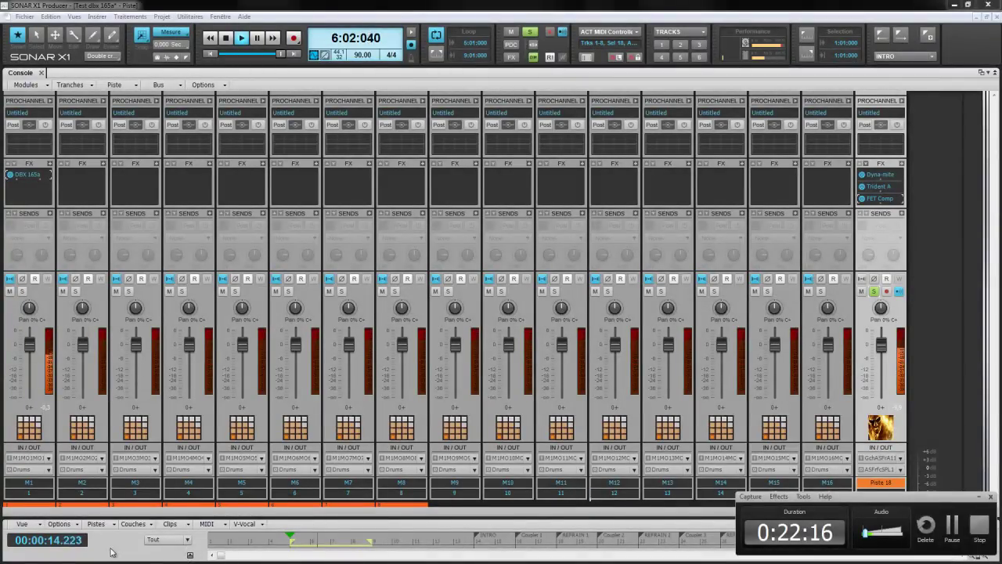
left_click(276, 232)
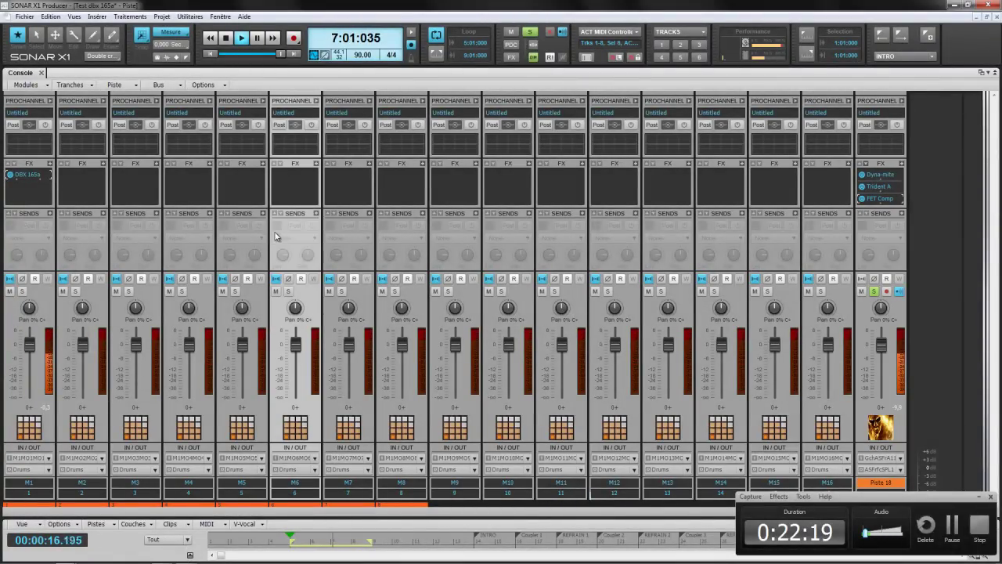
left_click(977, 497)
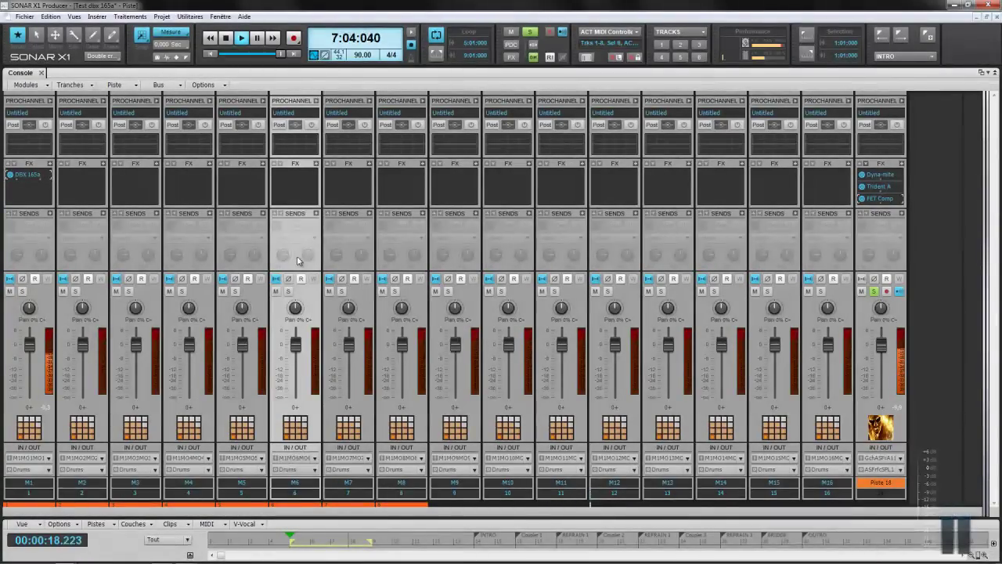
double_click(31, 175)
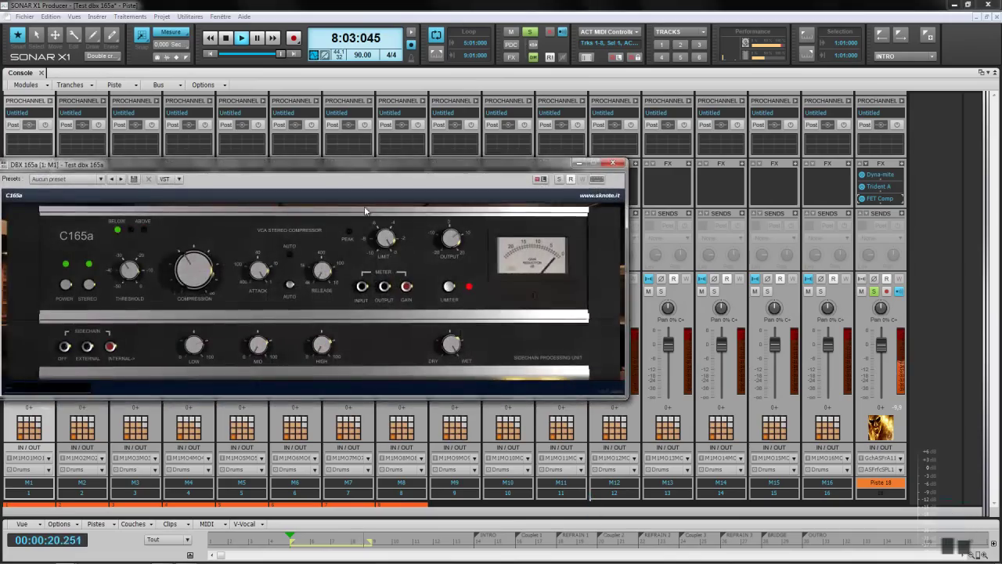